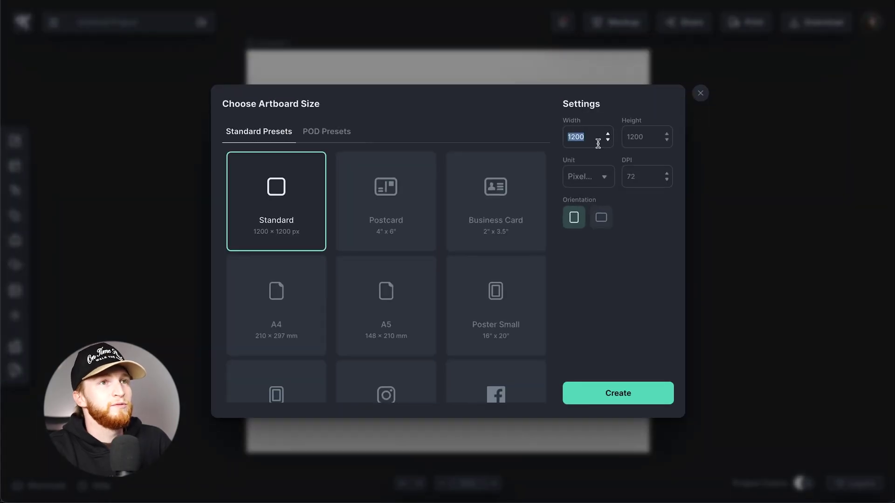
Create a custom landscape artboard 1920 px wide and 1080 px high
double_click(647, 136)
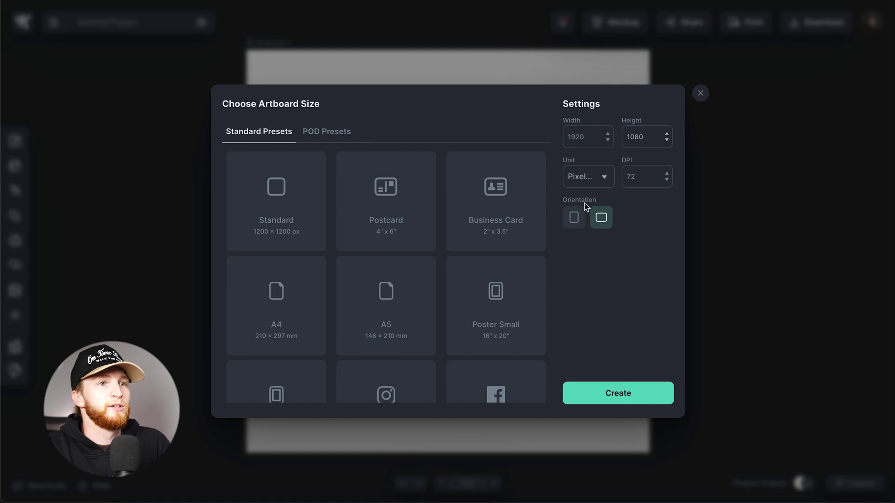
left_click(635, 393)
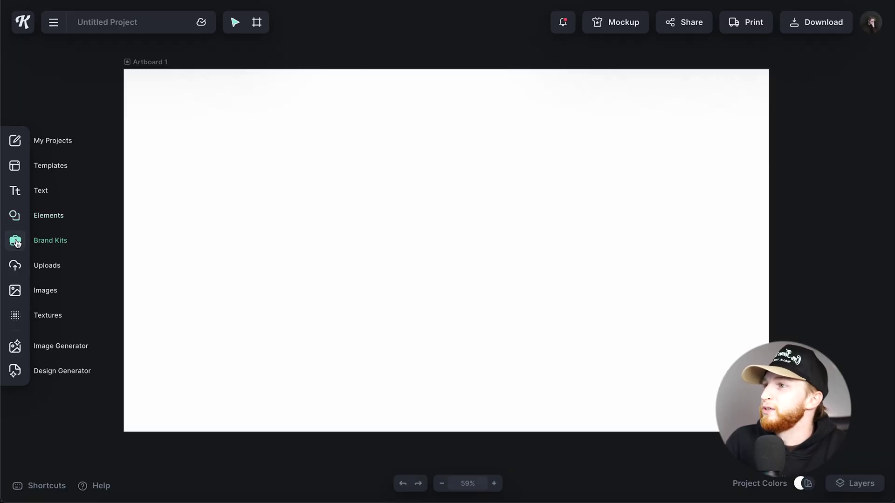
Search the photo library for "bible" and add the photo of an open Bible on dark wooden planks to the artboard
left_click(16, 291)
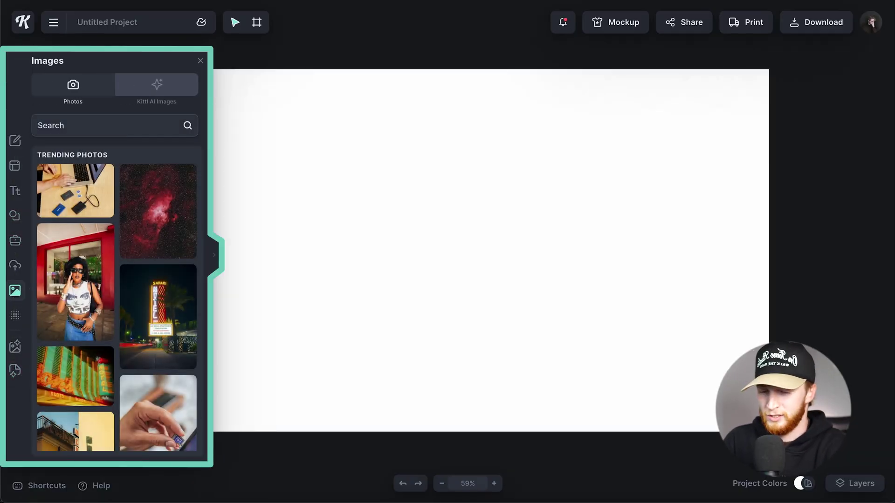
left_click(116, 133)
type("bible")
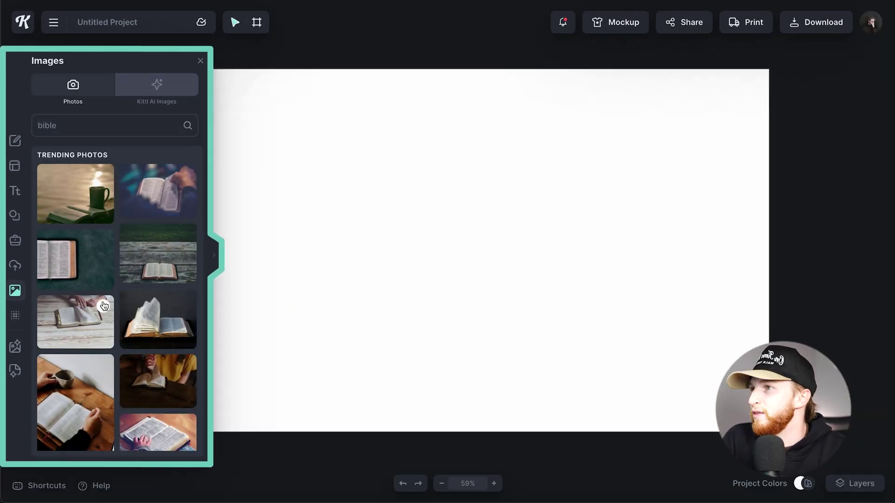
scroll(162, 455, "down", 2)
scroll(108, 303, "down", 10)
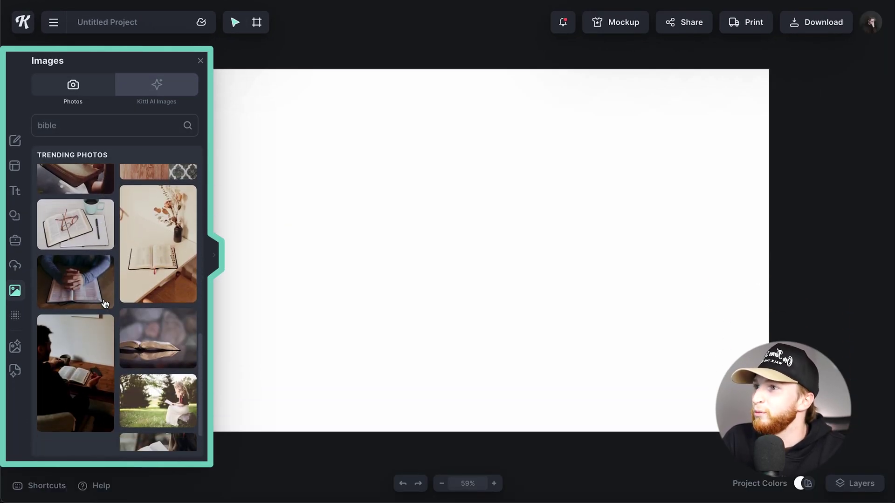
scroll(106, 304, "down", 5)
scroll(105, 304, "up", 15)
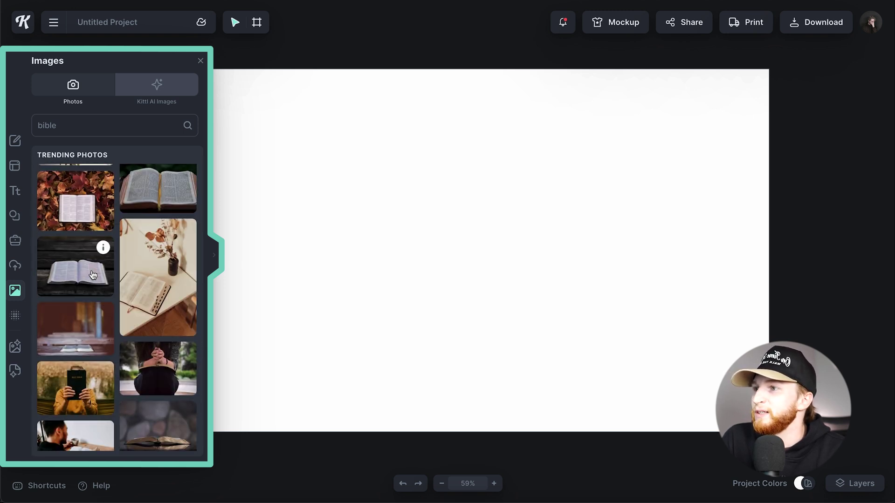
left_click(94, 275)
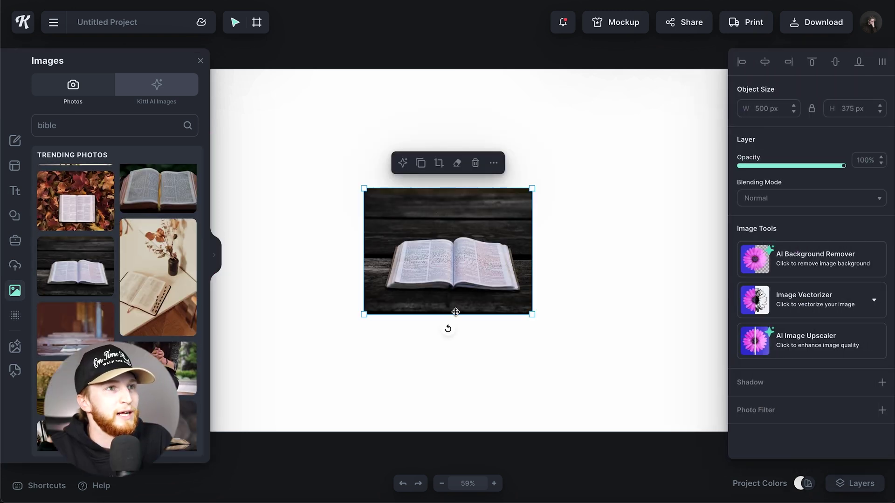
left_click(205, 64)
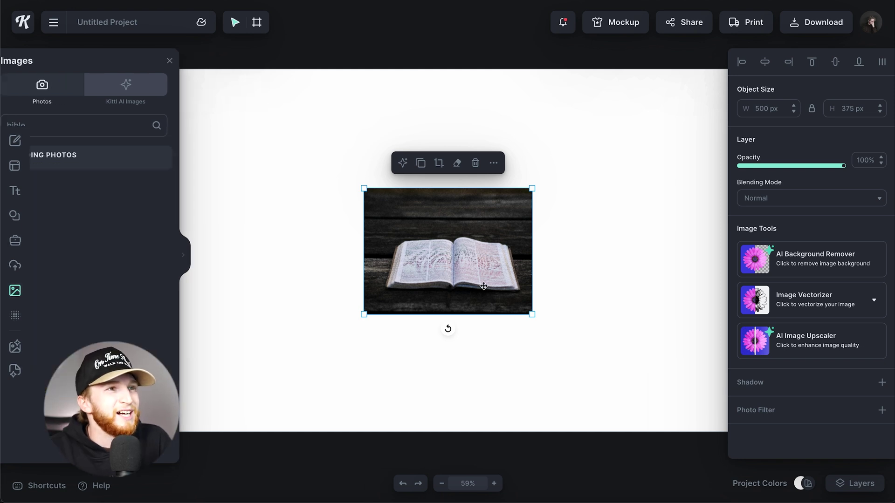
Enlarge the Bible photo to about 1274 × 956 px and run the AI Background Remover on it
left_click_drag(532, 316, 671, 406)
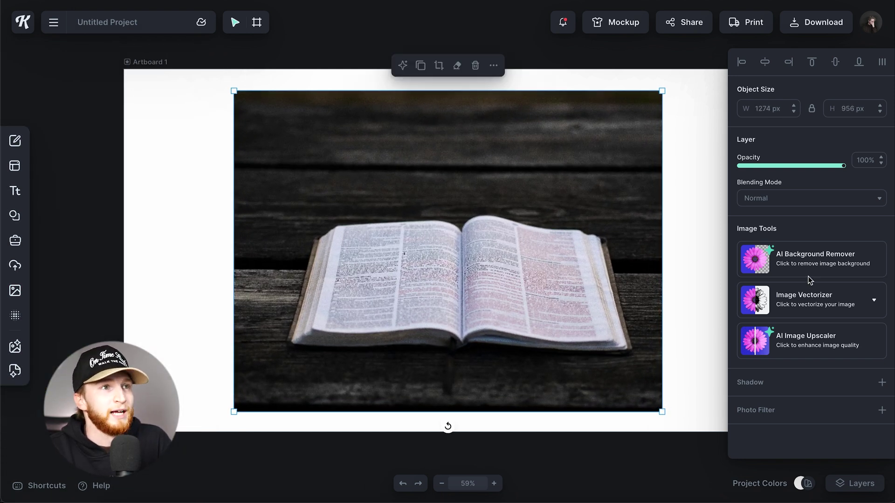
left_click(813, 258)
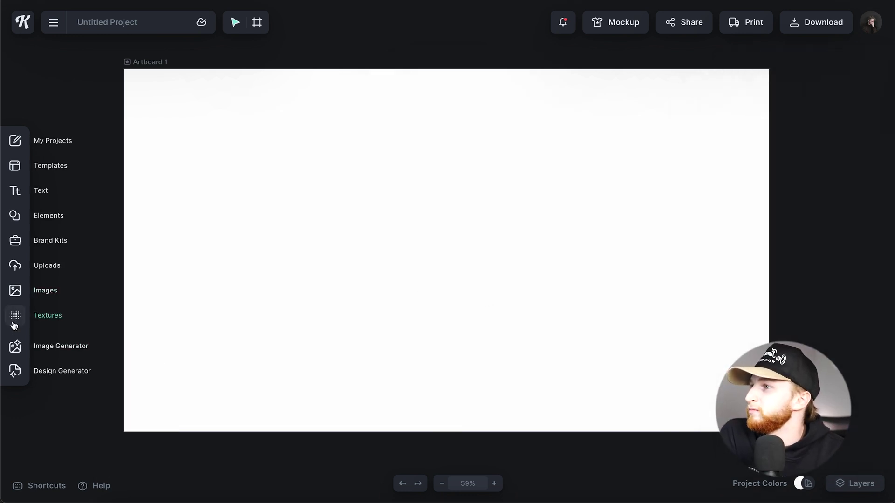
Generate a 16:9 AI image with the prompt "open bible on a white background"
left_click(15, 346)
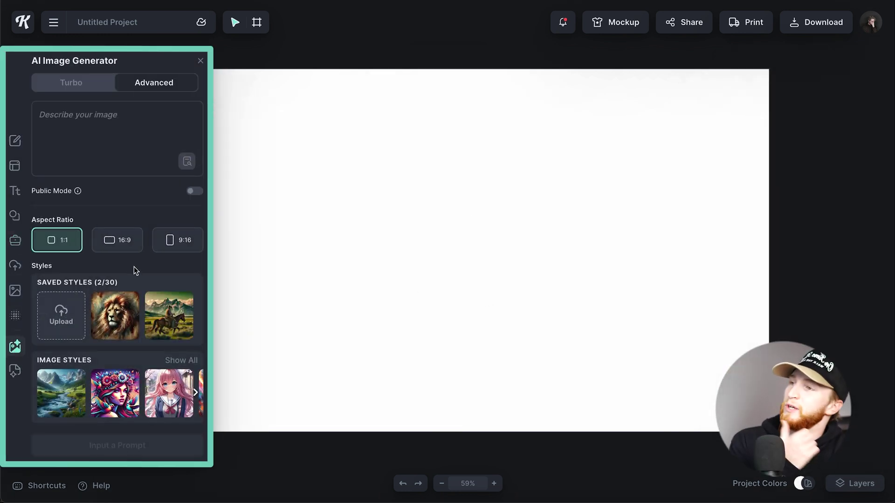
left_click(119, 240)
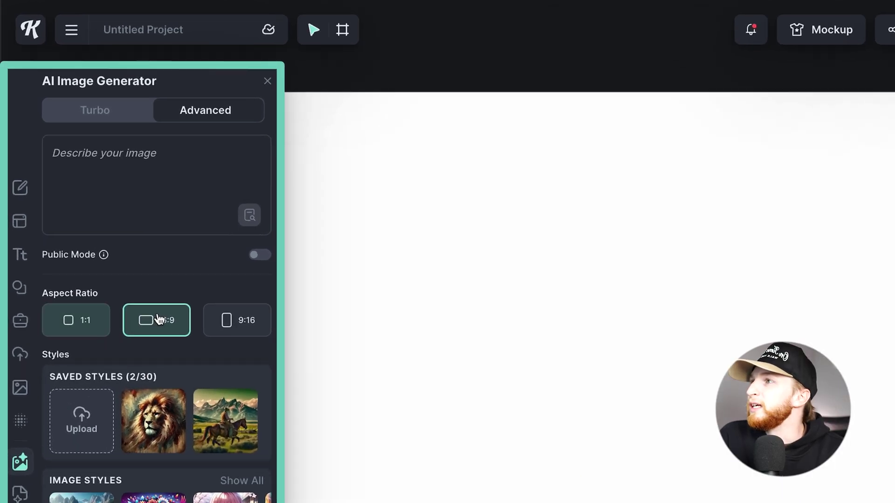
type("open bible on")
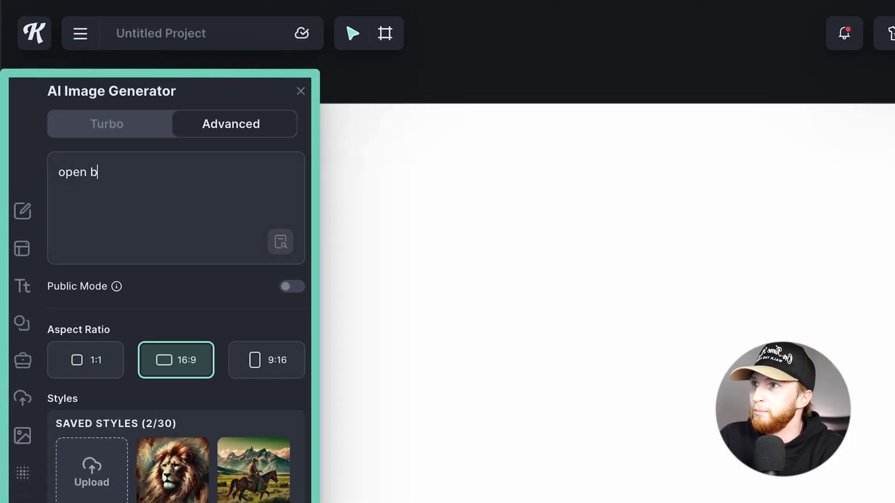
type(" a white background")
key("Return")
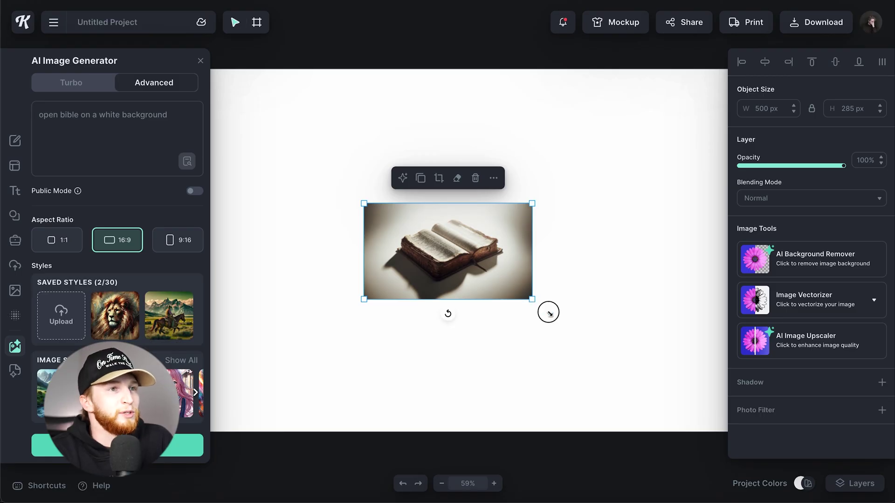
Enlarge the generated Bible image to about 1598 × 912 px and remove its background
left_click_drag(548, 313, 687, 435)
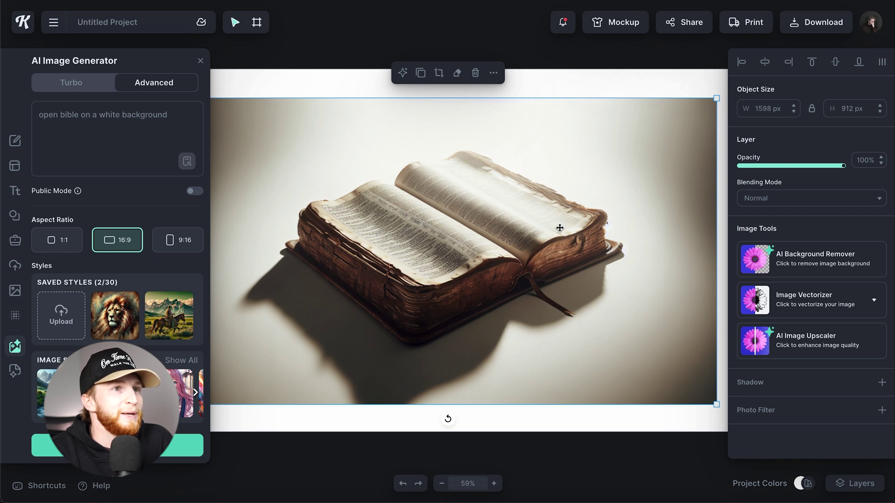
scroll(570, 260, "down", 1)
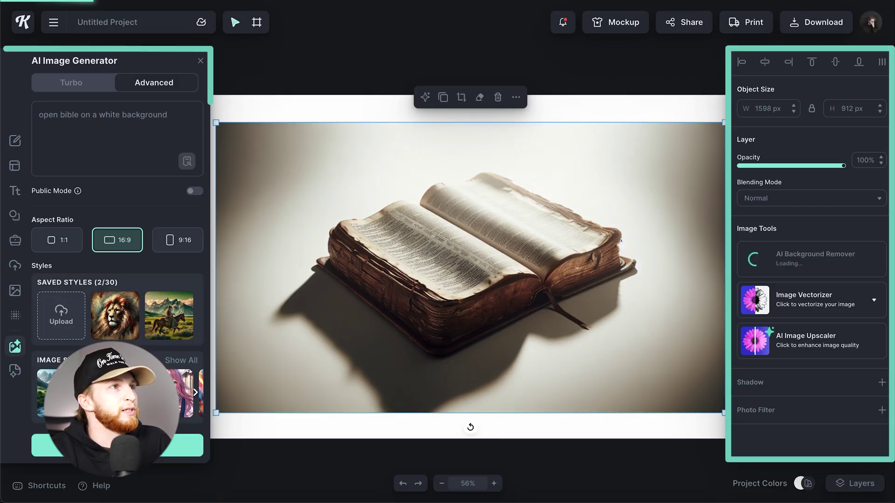
Generate another image from the same prompt and hide the layer of the first generated Bible
left_click(118, 446)
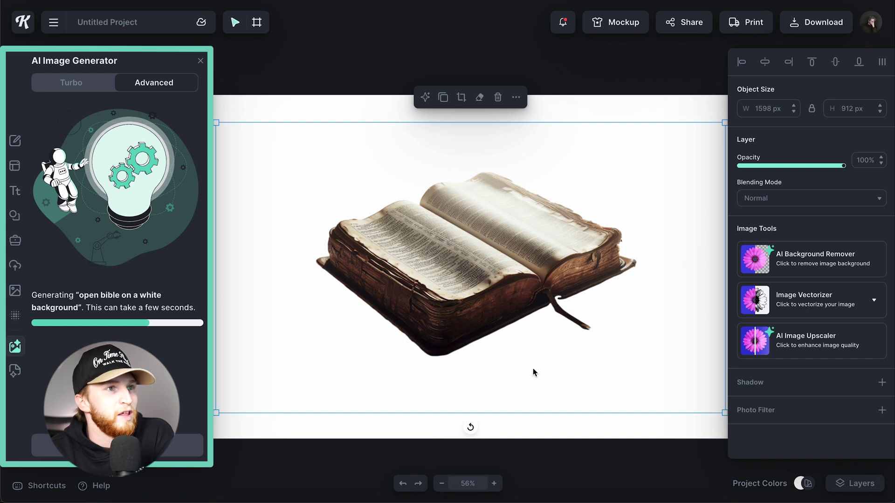
left_click(855, 483)
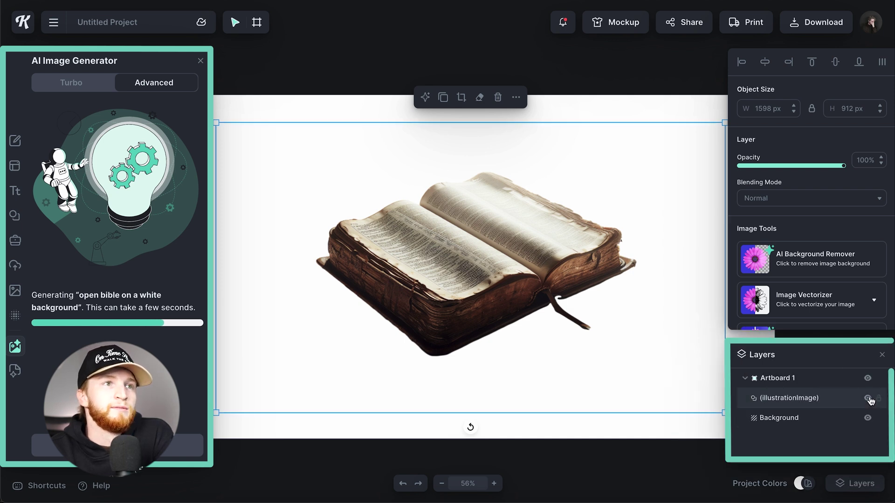
left_click(867, 398)
left_click(701, 383)
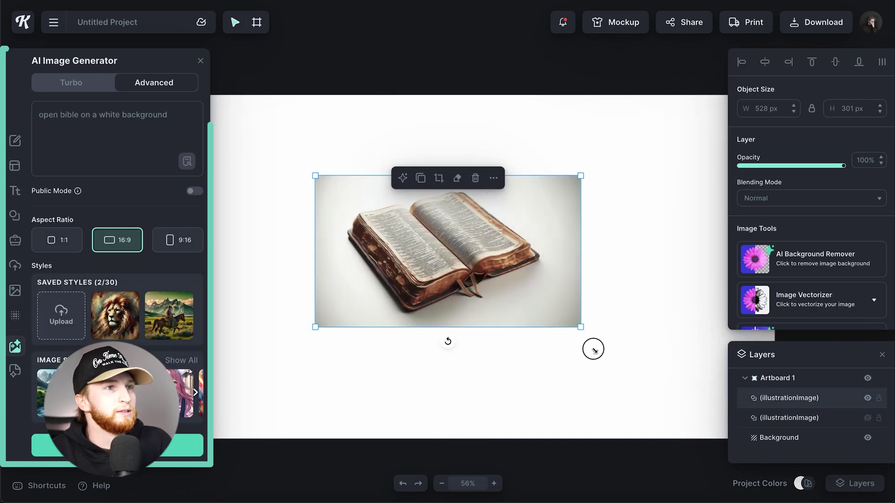
Enlarge the second generated Bible to about 963 × 549 px, and hide its layer
mouse_move(591, 349)
left_mouse_down()
mouse_move(659, 391)
mouse_move(597, 345)
left_mouse_up()
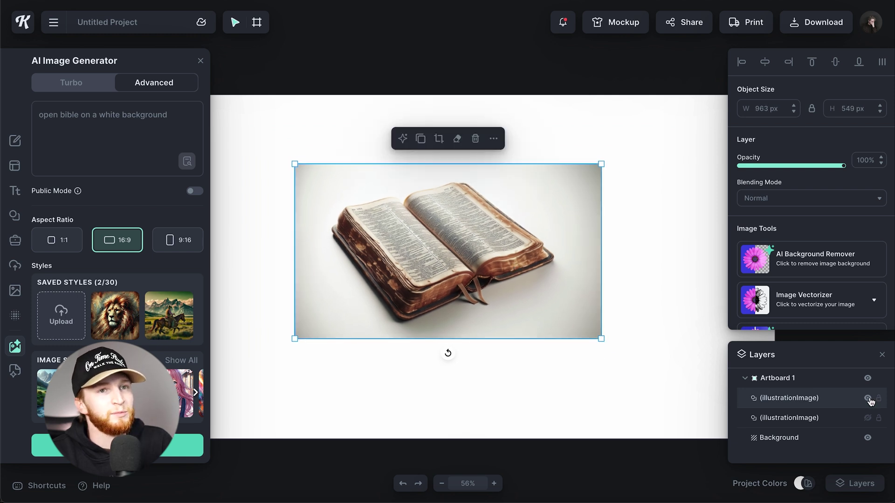
left_click(867, 398)
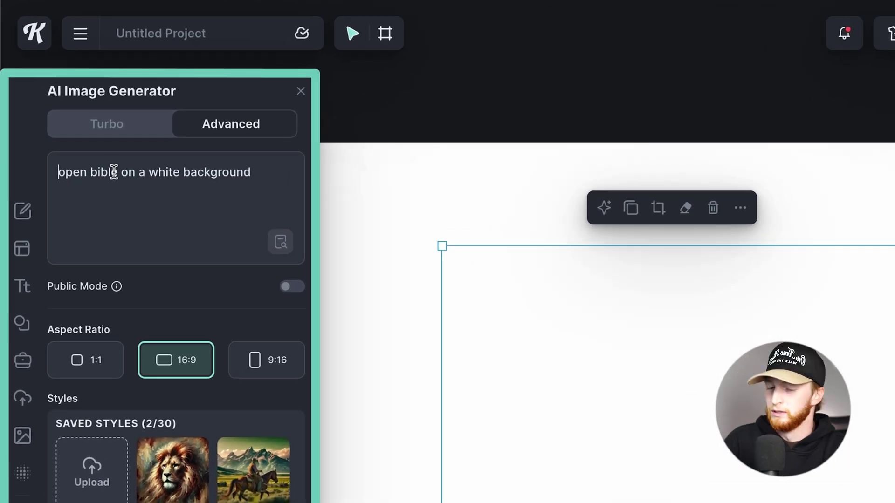
Generate a new image after extending the prompt to "front facing open bible on a white background"
left_click(39, 115)
type("front facing")
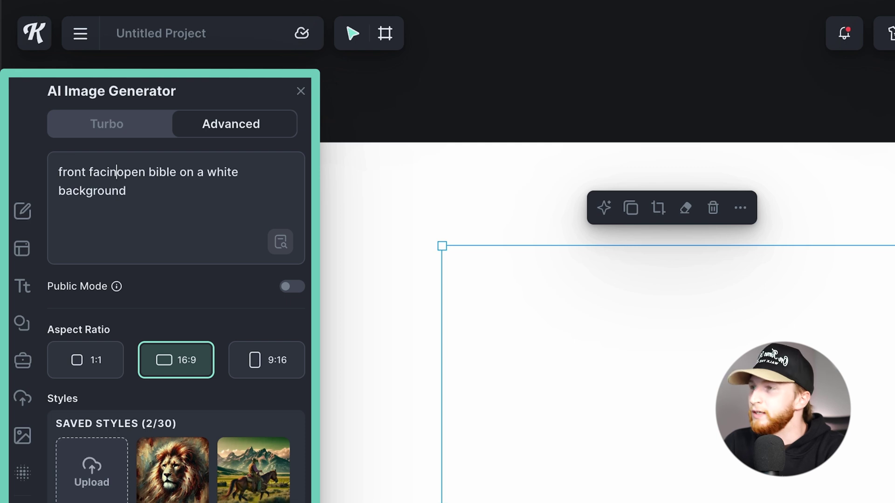
key("Return")
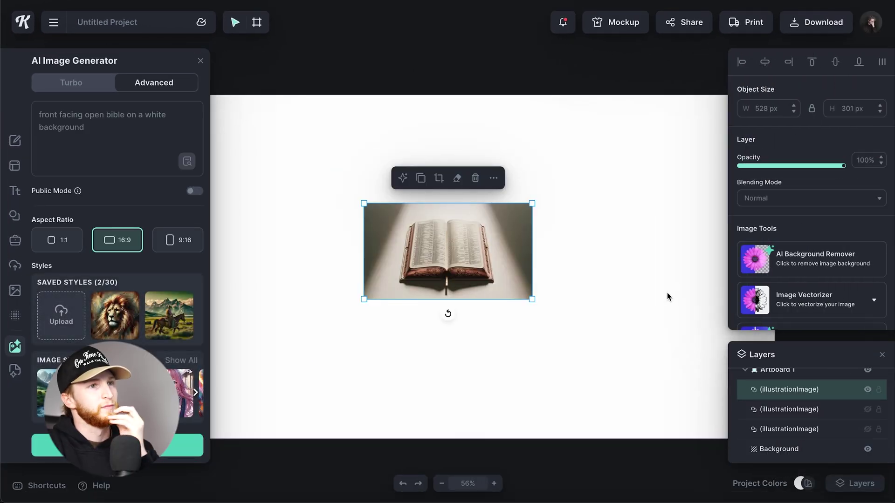
Enlarge the front-facing Bible image to about 1535 × 875 px and remove its background with AI
left_click_drag(529, 300, 691, 390)
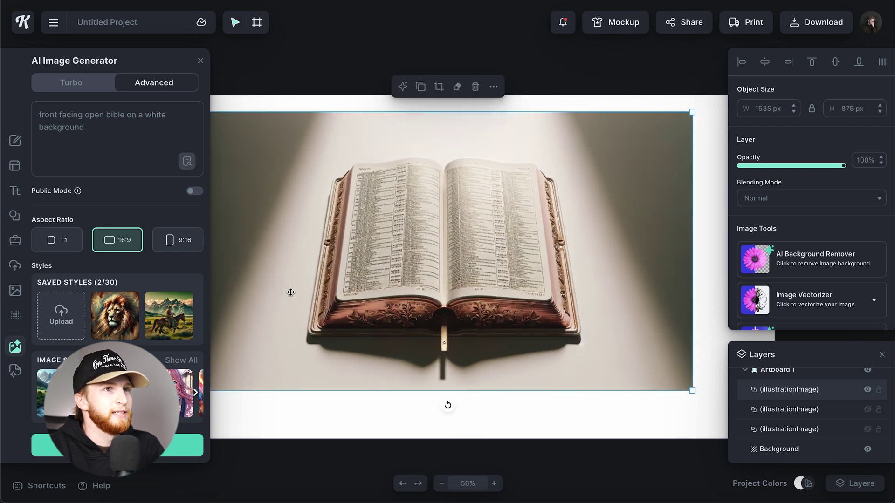
left_click(801, 387)
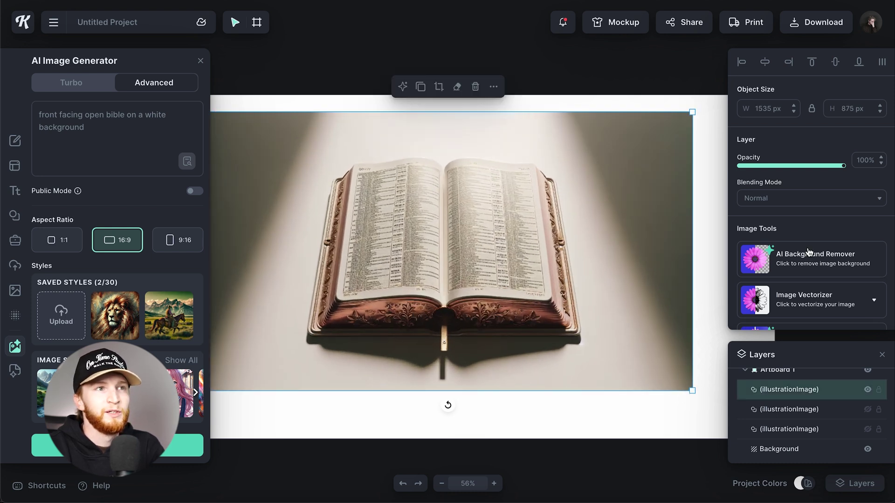
left_click(808, 258)
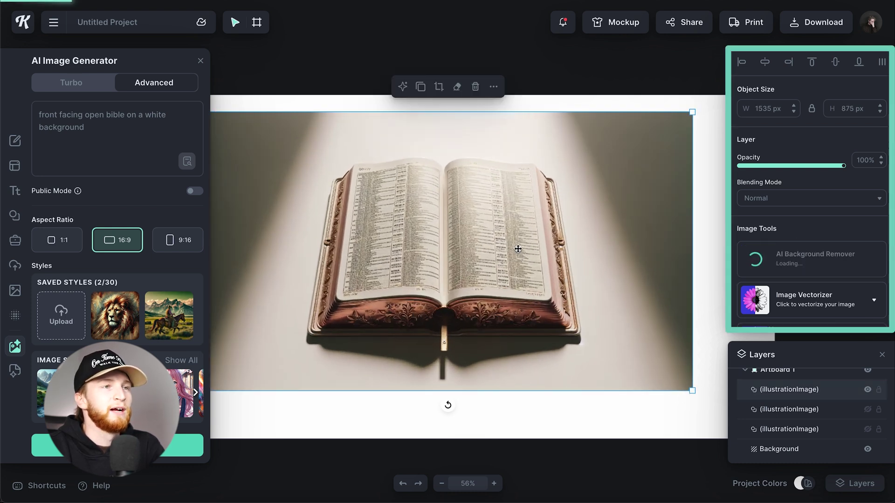
Move the front-facing Bible into the lower half of the artboard and shrink it to about 1028 × 587 px
left_click_drag(517, 249, 480, 313)
left_click_drag(690, 424, 619, 378)
left_click(692, 289)
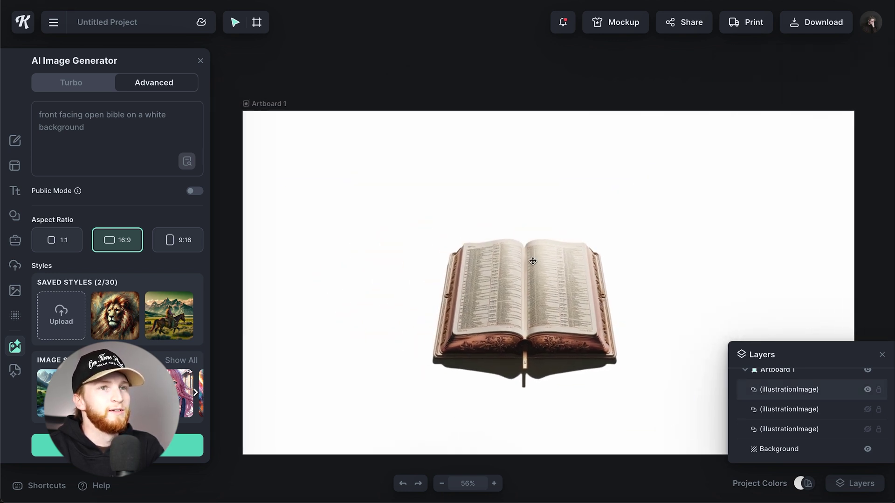
left_click(550, 287)
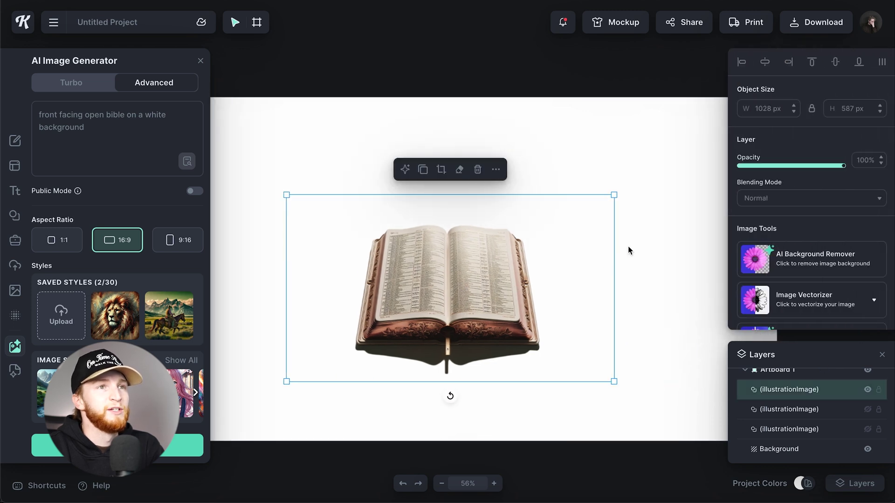
left_click(637, 187)
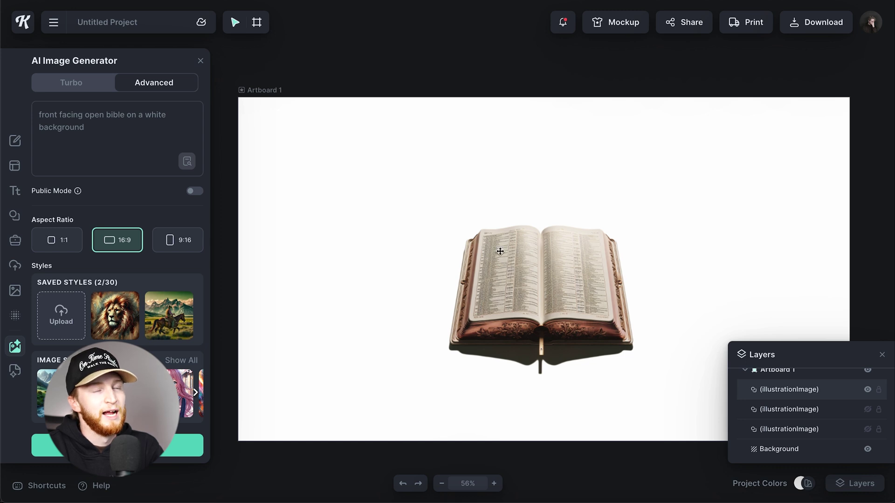
Move the Bible down near the artboard's lower edge and enlarge it slightly, then close the image generator
left_click_drag(580, 262, 580, 295)
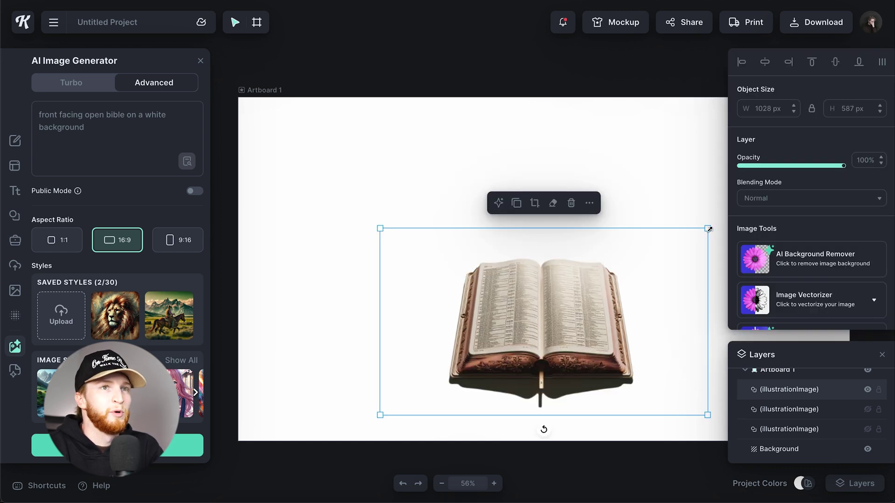
left_click_drag(707, 228, 719, 222)
left_click(687, 205)
scroll(643, 278, "right", 2)
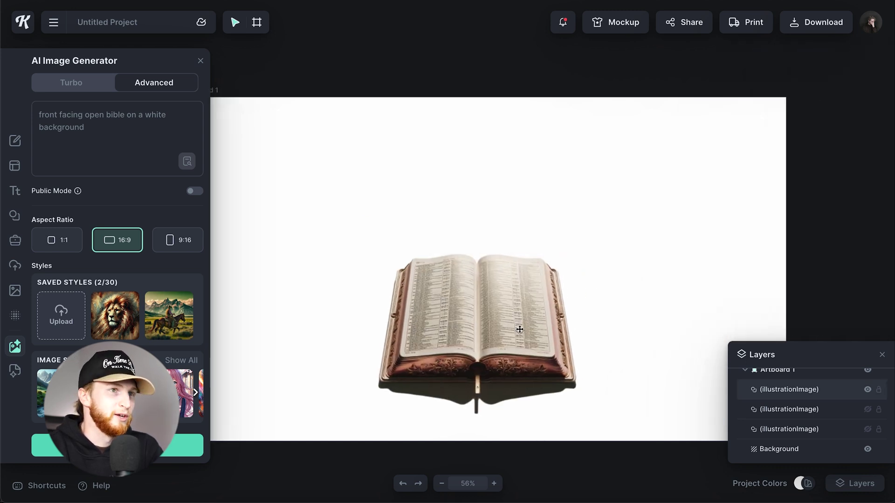
scroll(519, 329, "left", 2)
scroll(527, 295, "down", 1)
left_click(288, 165)
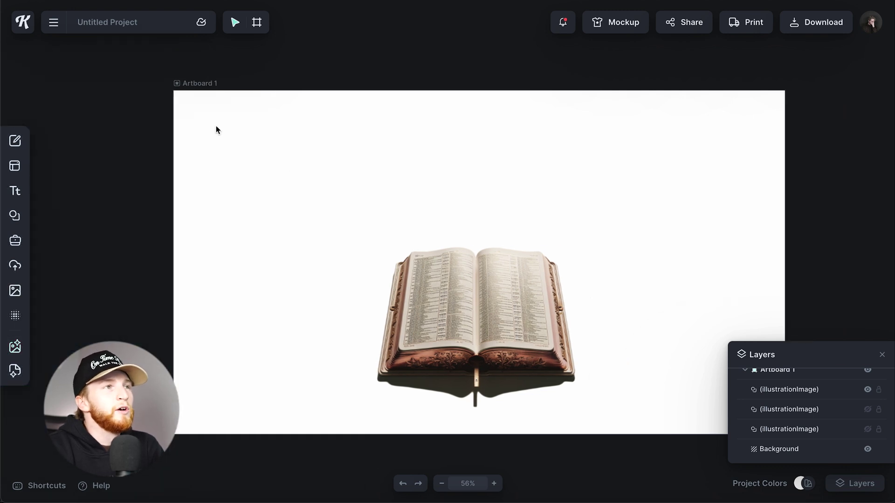
Set the artboard's background to a dark brown, hex 383227, sampled from the shadow beneath the Bible
left_click(200, 84)
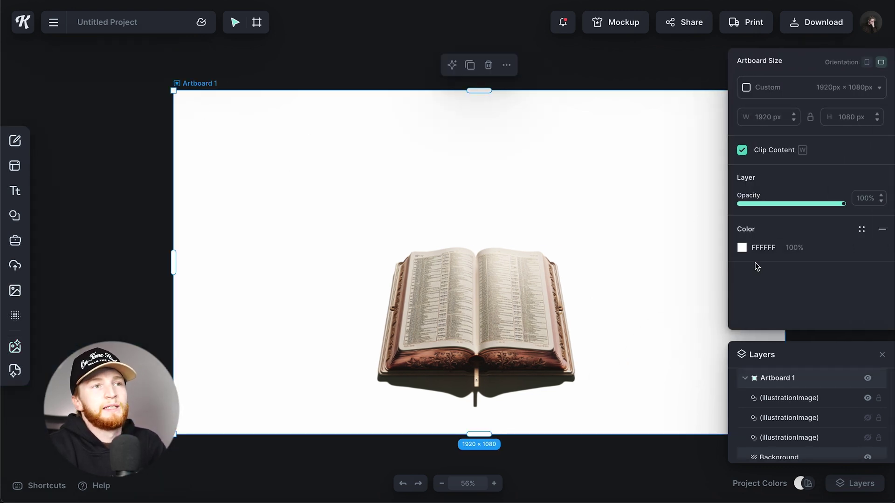
left_click(742, 248)
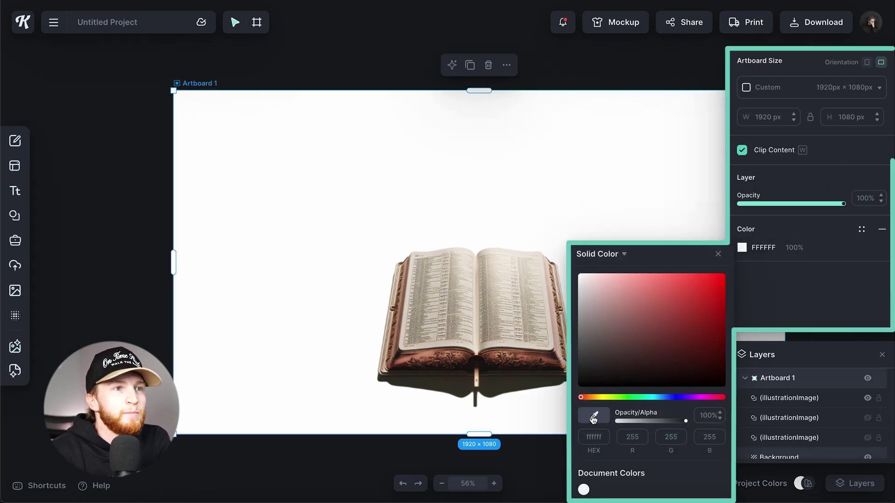
left_click(512, 382)
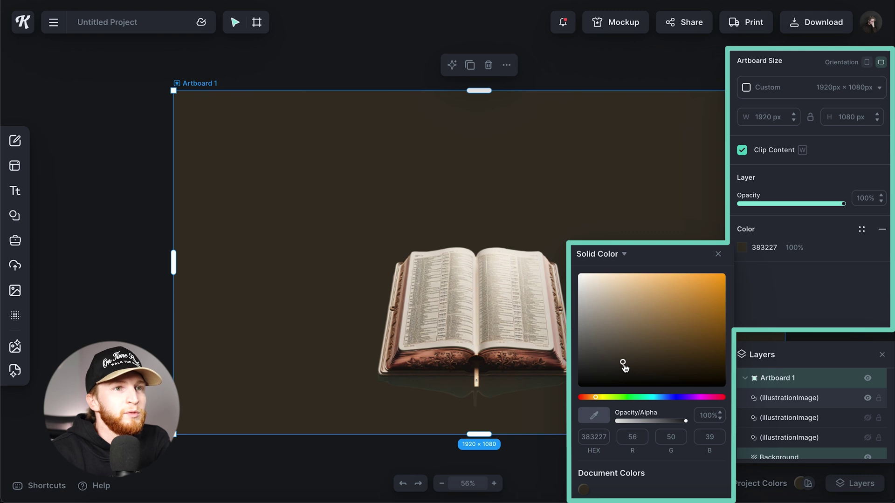
Change the artboard's background to a lighter, reddish taupe, hex 8F786B
left_click_drag(608, 373, 607, 342)
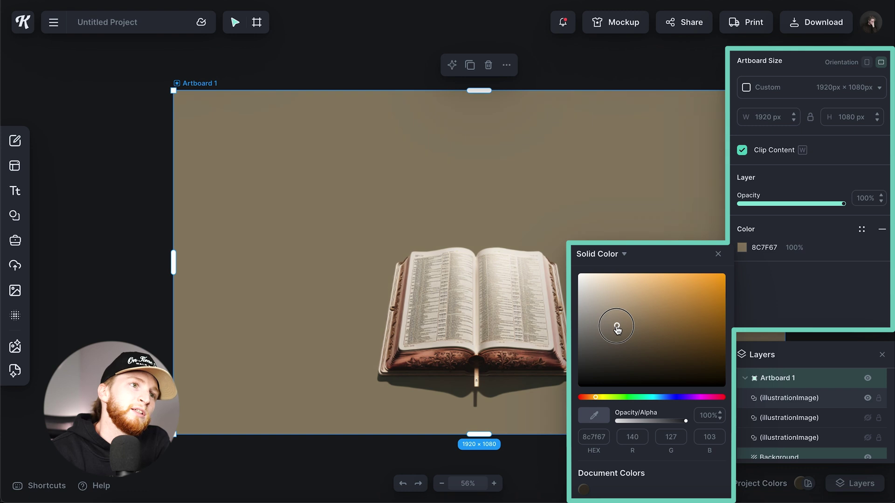
left_click_drag(616, 331, 616, 327)
left_click_drag(598, 401, 591, 401)
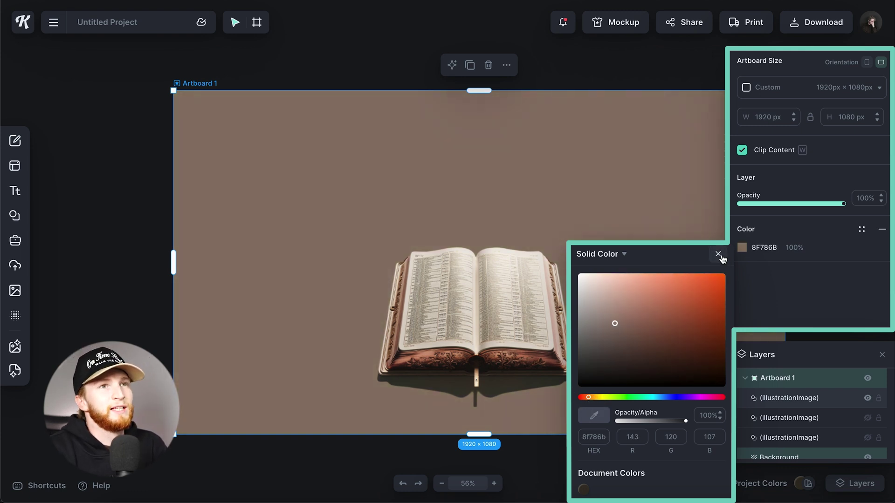
left_click(717, 255)
Enlarge the Bible image to about 1179 × 672 px and adjust its position in the artboard's lower half
left_click(438, 325)
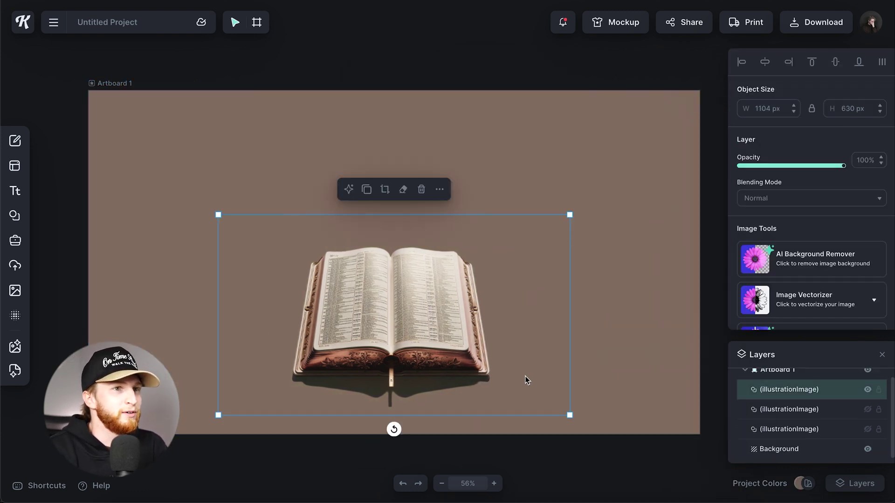
left_click_drag(572, 213, 587, 204)
left_click_drag(420, 329, 419, 327)
left_click(616, 262)
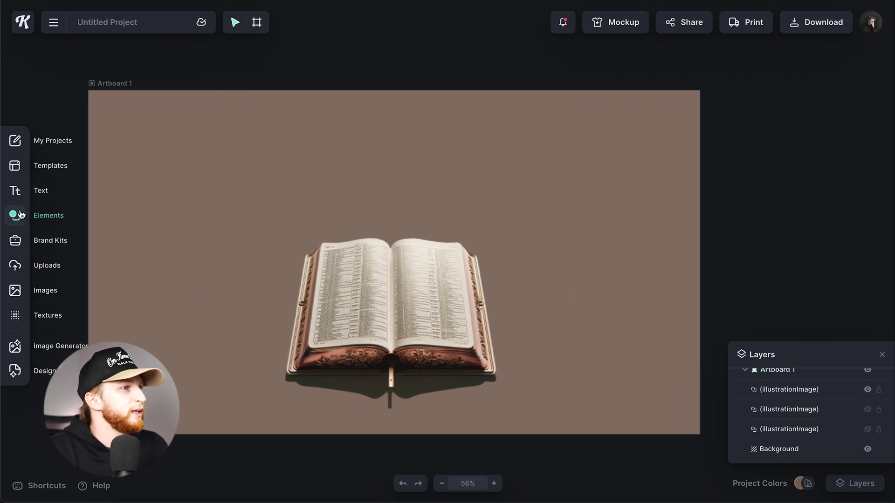
Generate a 16:9 AI image from the prompt "palm leaves on a white background"
left_click(11, 292)
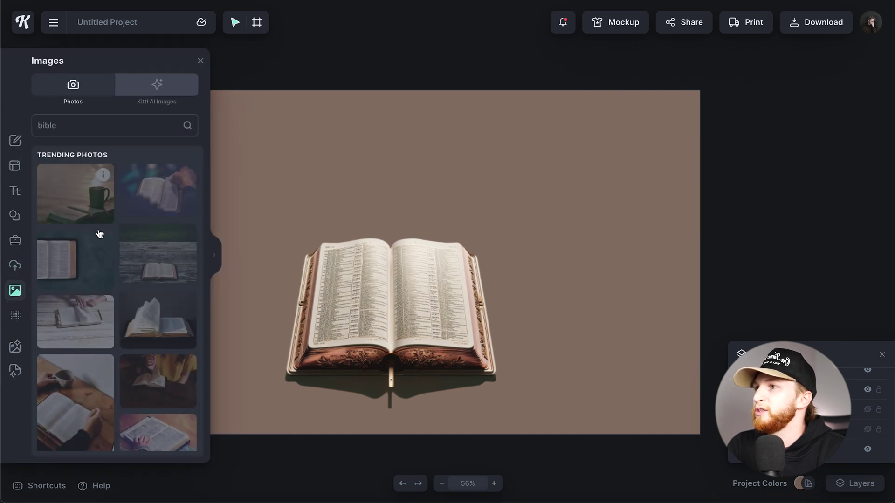
left_click(15, 346)
left_click_drag(105, 156, 5, 99)
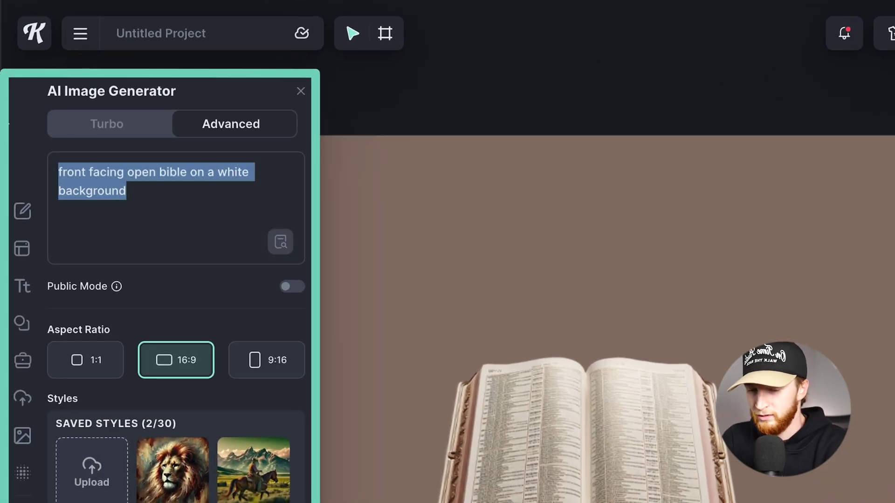
type("palm leaves on a white backgro")
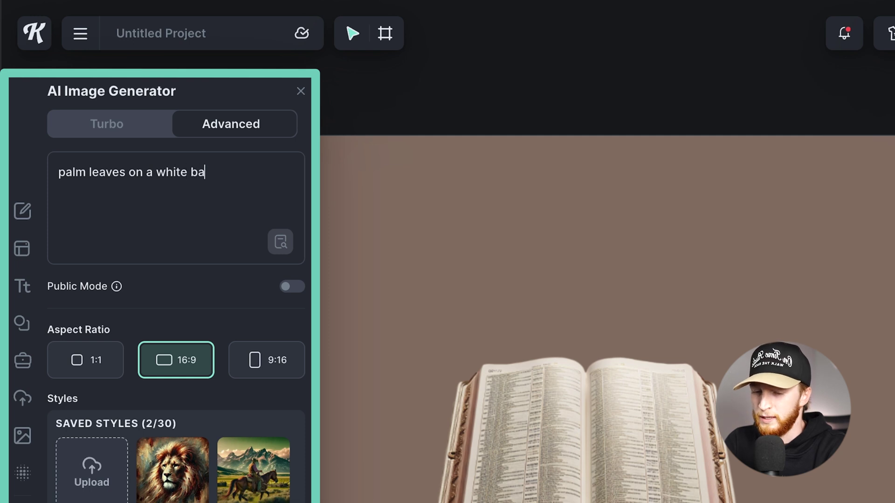
type("und")
key("Return")
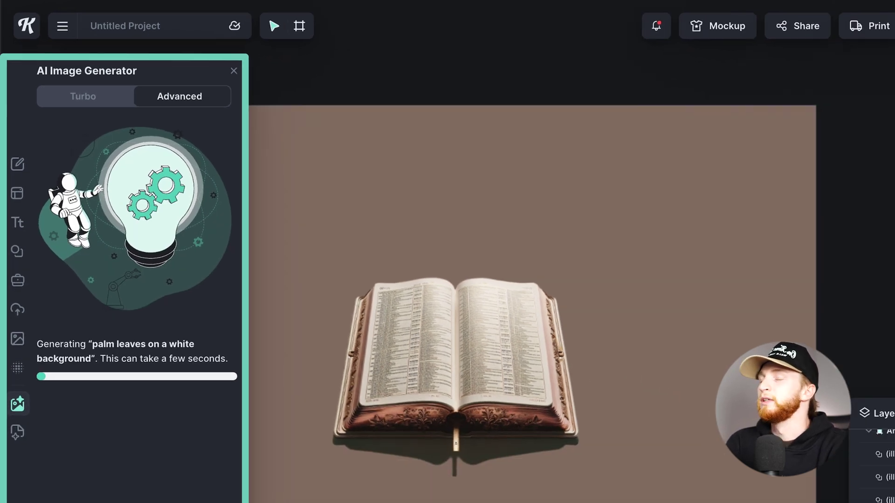
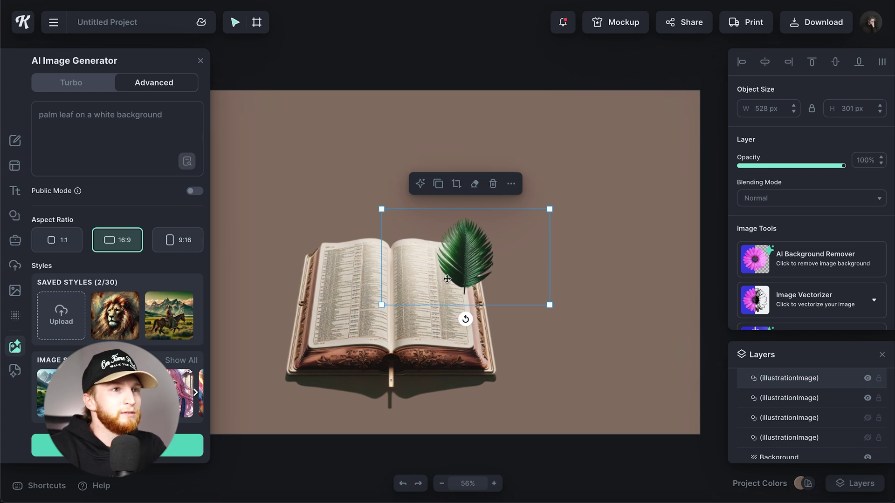
Tuck the tilted palm leaf behind the Bible's upper-left corner and enlarge it to about 767 × 438 px
left_click_drag(462, 268, 321, 283)
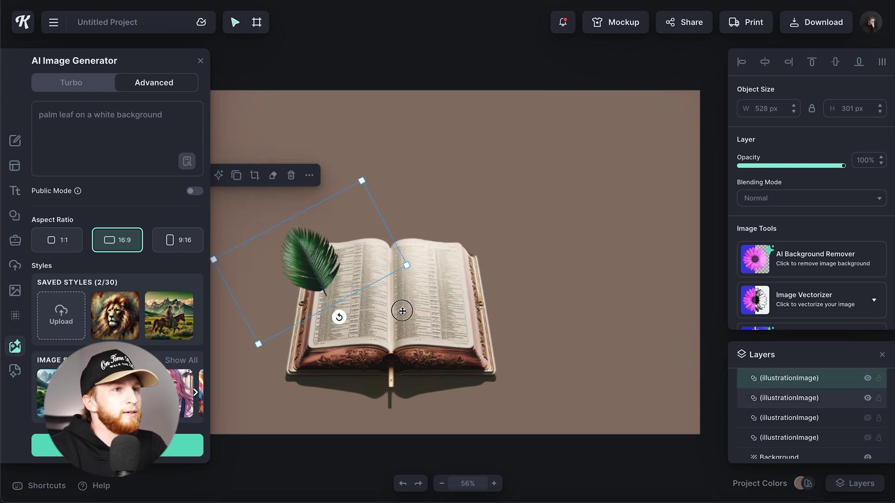
right_click(398, 229)
left_click(452, 475)
scroll(432, 288, "left", 2)
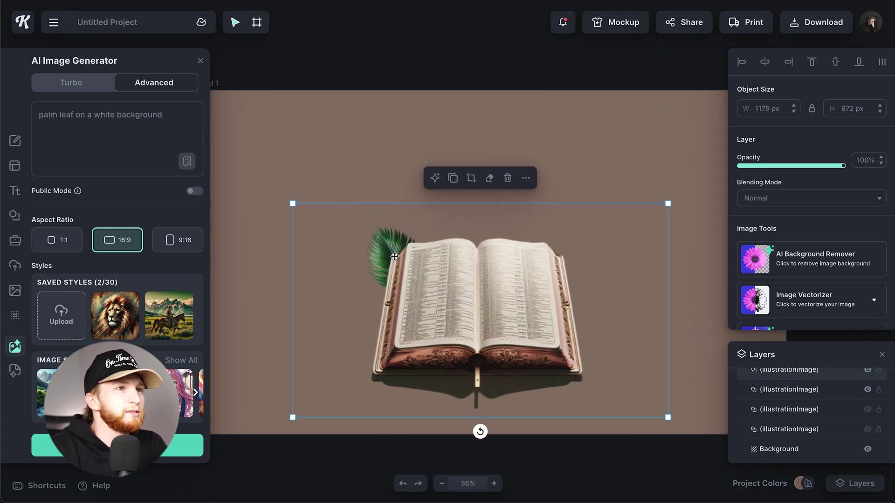
left_click(384, 245)
left_click_drag(448, 180, 492, 110)
Place a copy of the palm leaf behind the Bible's right side, then shrink it and lower it toward the bottom-right edge
left_click_drag(434, 219, 580, 278)
left_click_drag(604, 363, 583, 355)
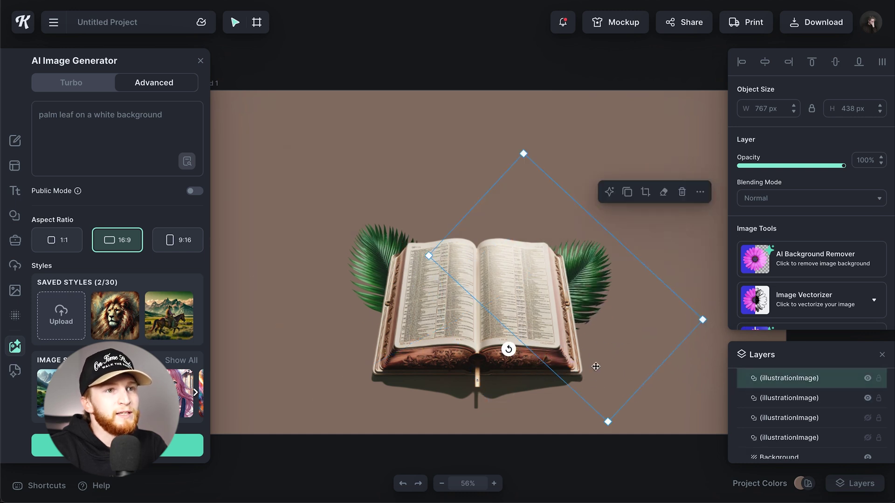
left_click_drag(607, 423, 575, 315)
left_click_drag(576, 244, 587, 336)
left_click(687, 343)
scroll(687, 343, "left", 1)
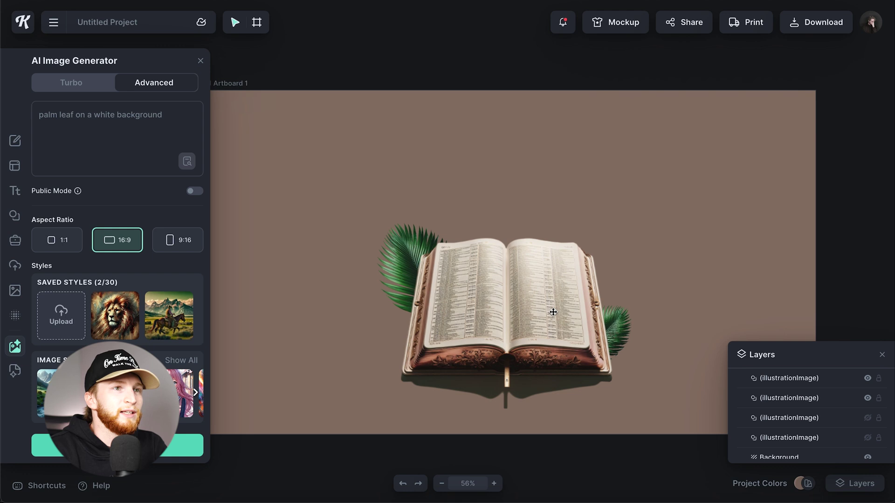
Apply a photo filter to the Bible image with contrast at -2% and saturation at 24%
left_click(687, 342)
scroll(780, 235, "down", 2)
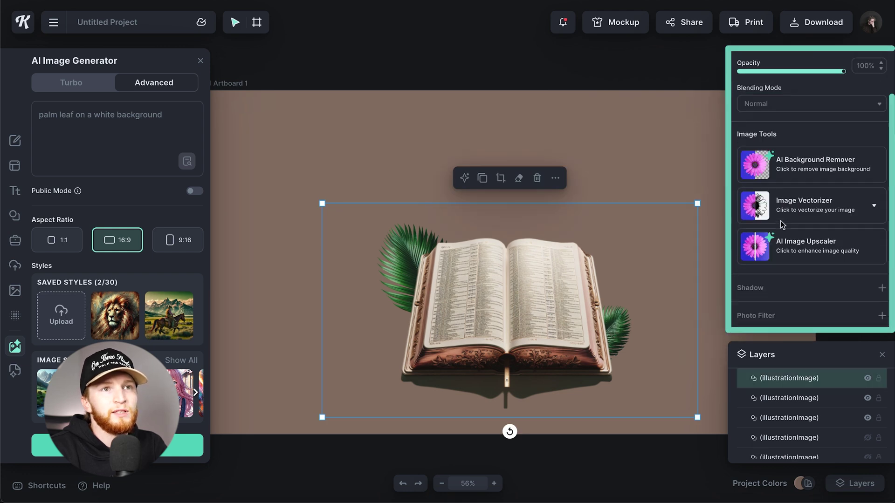
left_click(781, 313)
scroll(784, 311, "down", 5)
left_click_drag(791, 163, 791, 164)
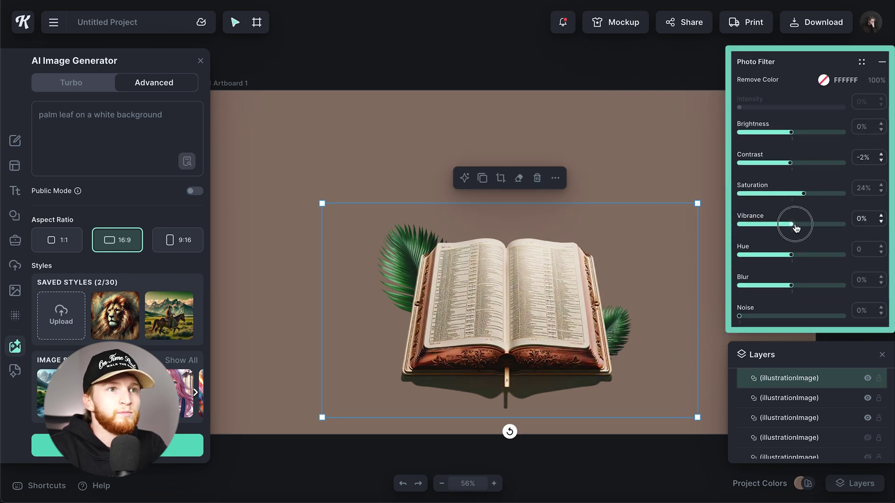
left_click(617, 167)
left_click_drag(557, 294, 503, 304)
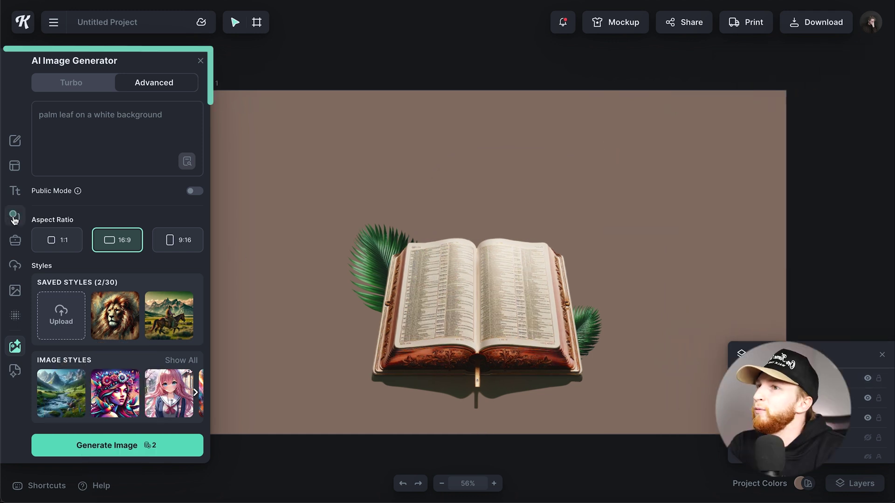
Add a basic filled circle to the artboard and color it golden yellow, hex FFCC00
left_click(15, 215)
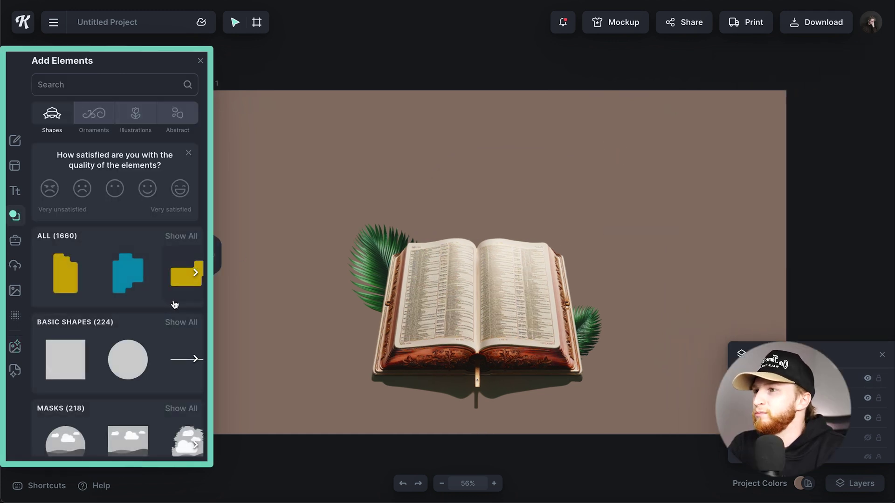
left_click(128, 359)
left_click(202, 62)
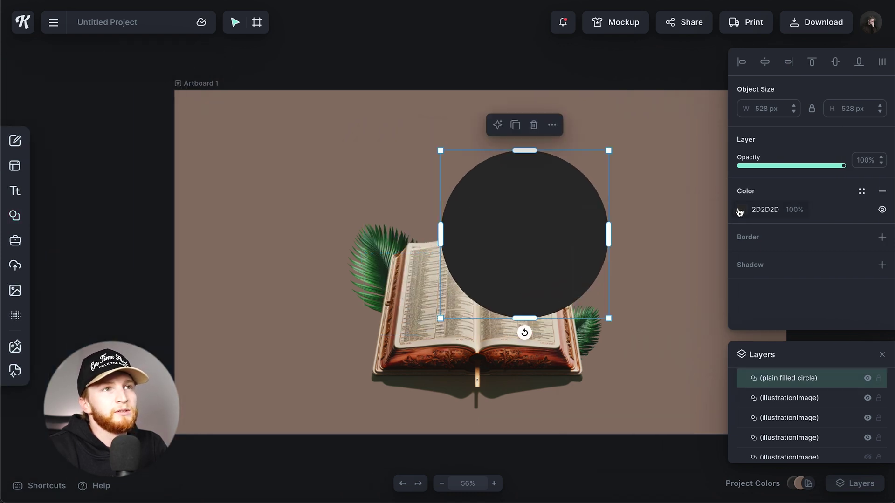
left_click(740, 209)
left_click_drag(601, 359, 598, 359)
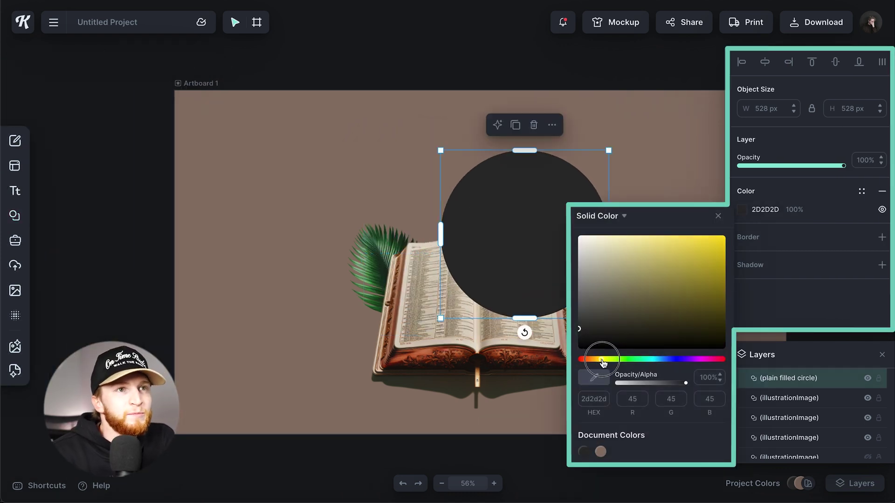
left_click_drag(687, 306, 769, 225)
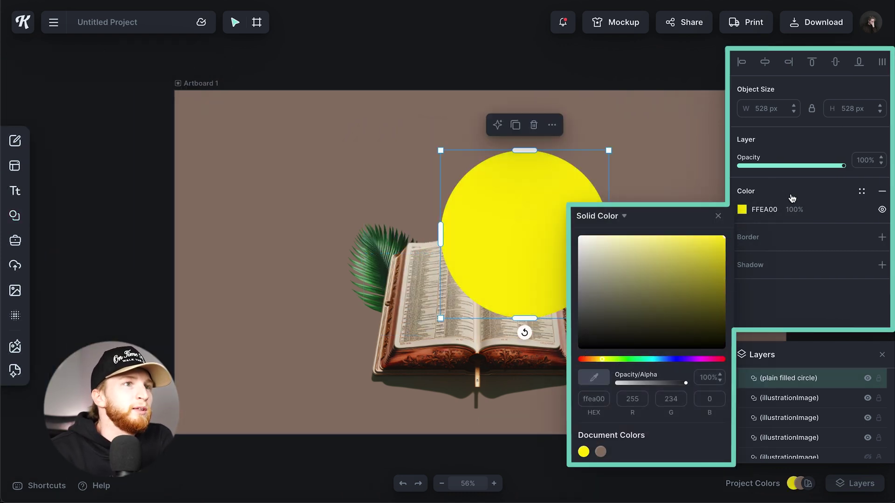
mouse_move(593, 361)
left_mouse_down()
mouse_move(583, 360)
mouse_move(717, 360)
mouse_move(601, 361)
left_mouse_up()
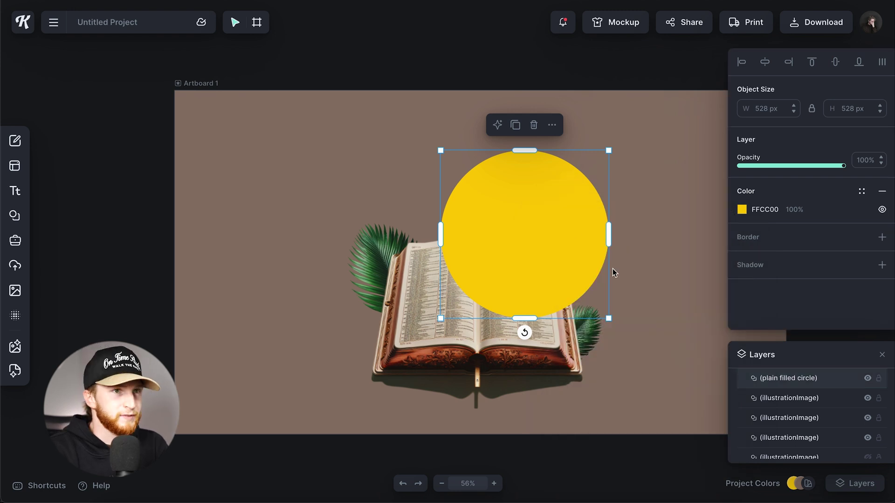
Shrink the yellow circle to about 292 × 292 px and place it behind the Bible's top centre
left_click_drag(608, 318, 571, 281)
left_click_drag(513, 243, 469, 258)
right_click(469, 258)
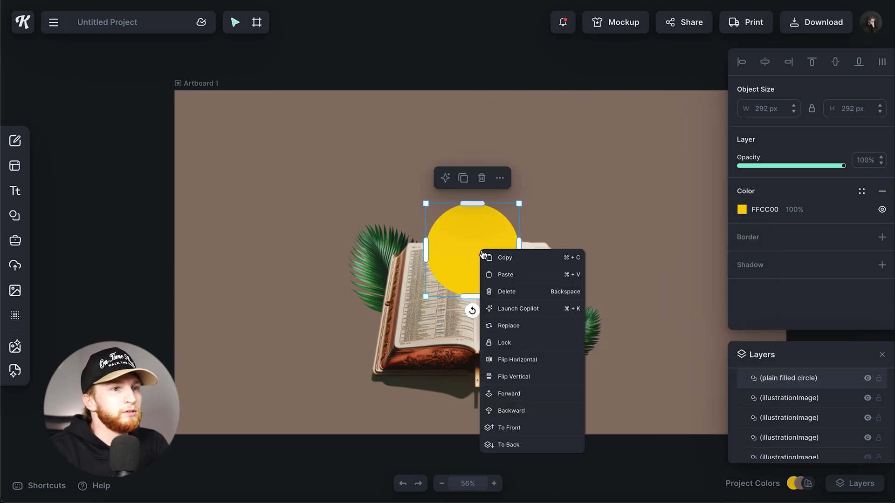
left_click(512, 445)
left_click_drag(505, 290, 510, 292)
left_click(564, 181)
Paste a copy of the yellow circle, bring it to the front, and place it at about 156 px over the Bible's left edge
key("super+v")
right_click(587, 171)
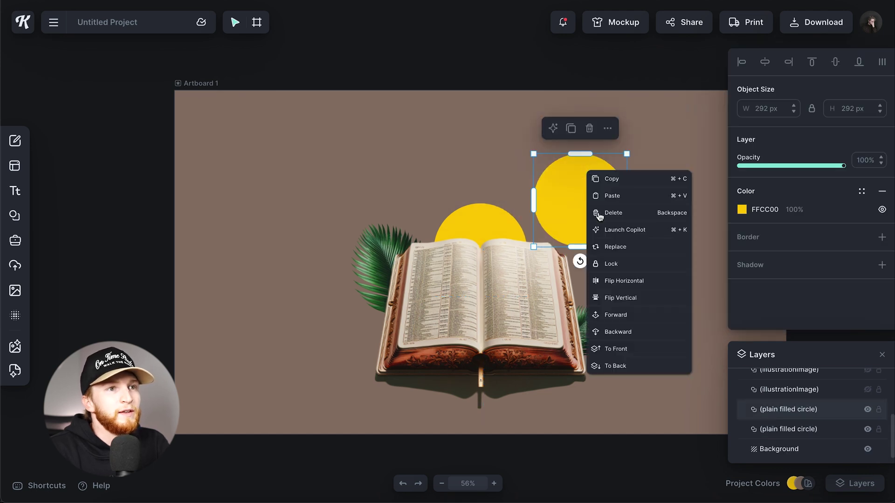
left_click(620, 347)
left_click(627, 247)
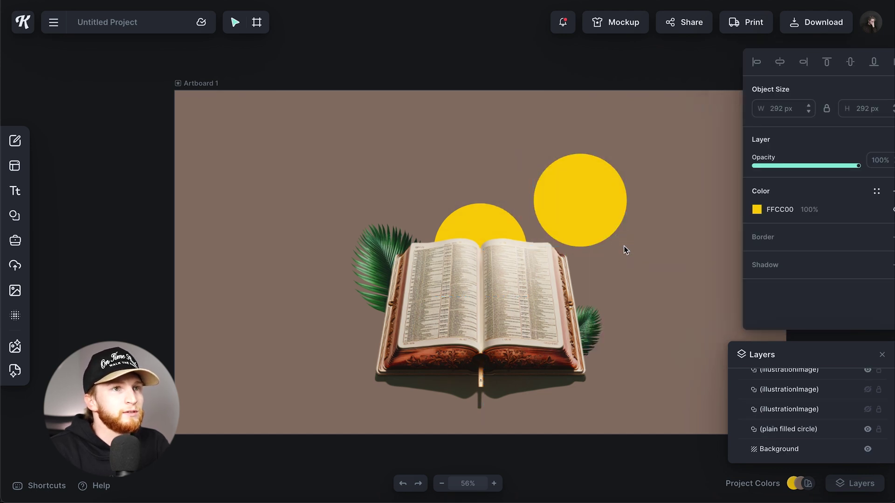
left_click_drag(626, 247, 583, 203)
left_click_drag(549, 176, 374, 309)
Duplicate the left circle as one about 75 px across and tuck it behind the Bible's lower-right edge and palm leaf
key("super+c")
key("super+v")
left_click_drag(567, 400, 566, 378)
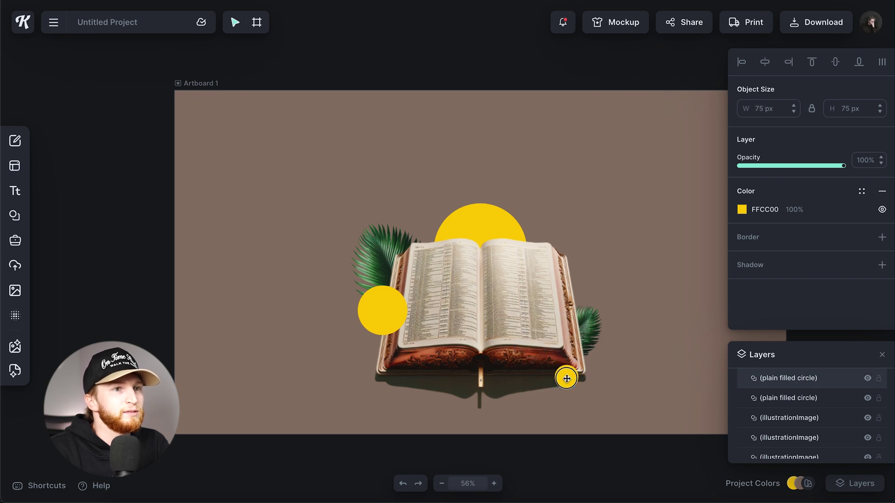
right_click(581, 351)
left_click(622, 489)
left_click(612, 350)
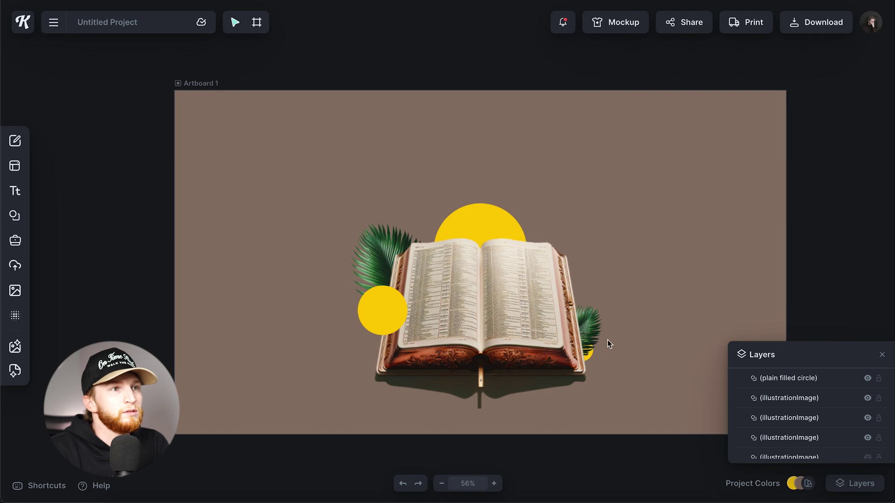
Nudge the right palm leaf and the left circle slightly up and left, and lower the large circle behind the Bible
left_click_drag(587, 330, 582, 324)
left_click(645, 291)
left_click(393, 308)
left_click_drag(393, 309, 391, 304)
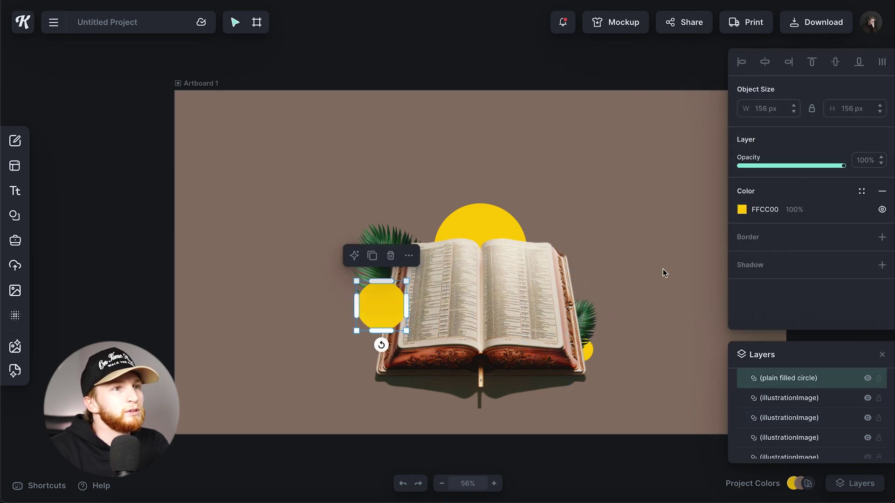
left_click(662, 269)
left_click_drag(451, 223, 452, 238)
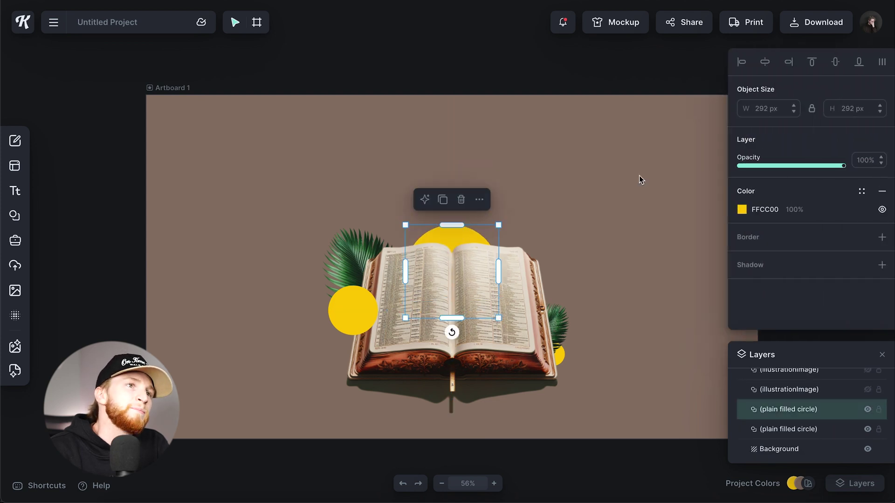
left_click(639, 176)
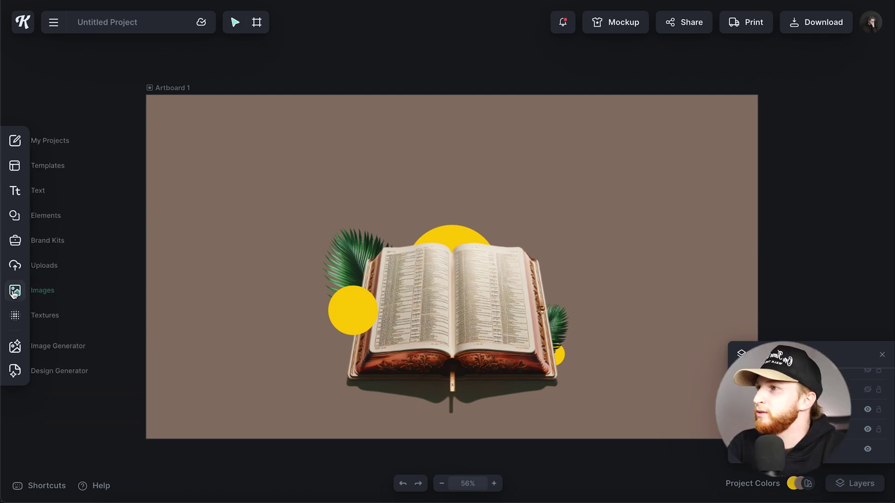
Generate a 1:1 AI image from the prompt "lavendar and eucalyptus on a white background"
left_click(14, 346)
triple_click(163, 117)
key("BackSpace")
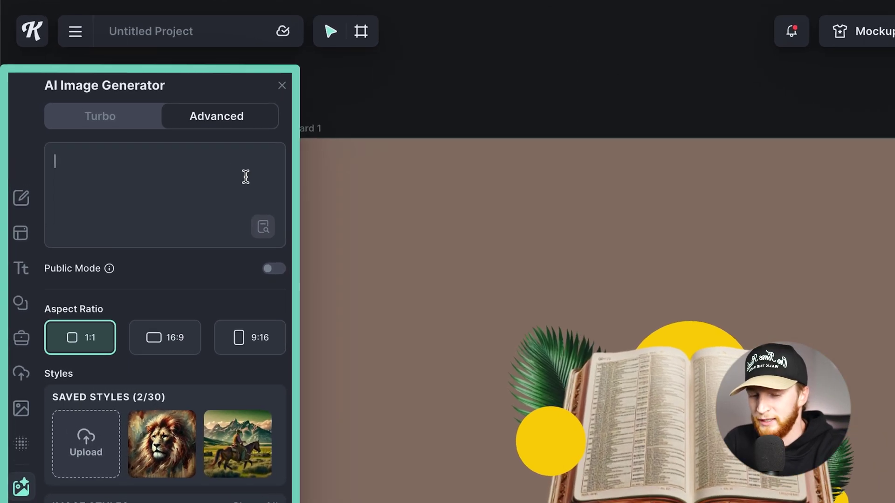
type("lave")
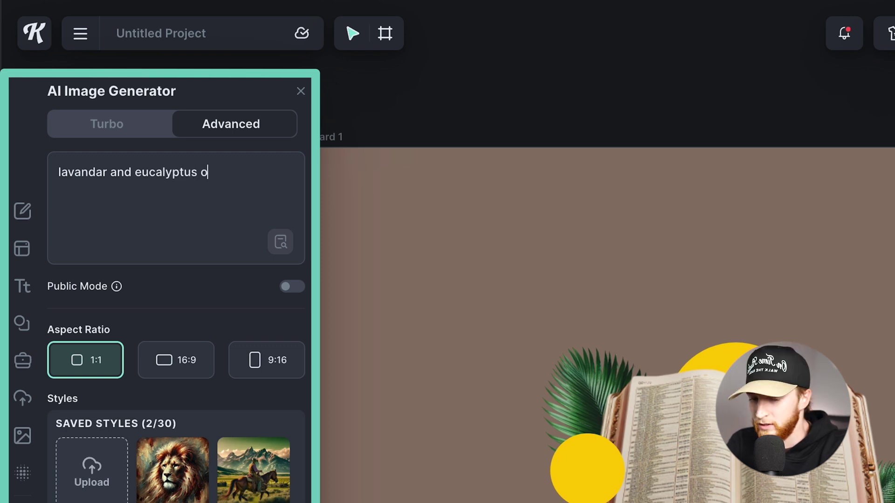
type("round")
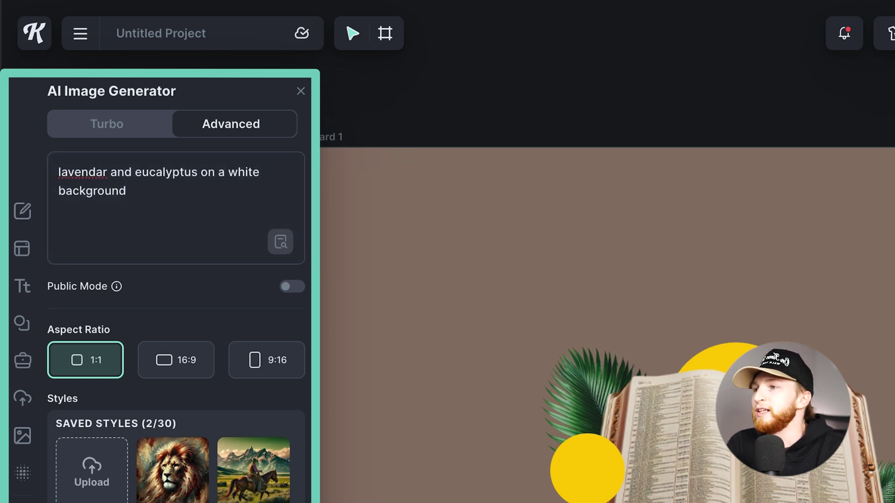
key("Return")
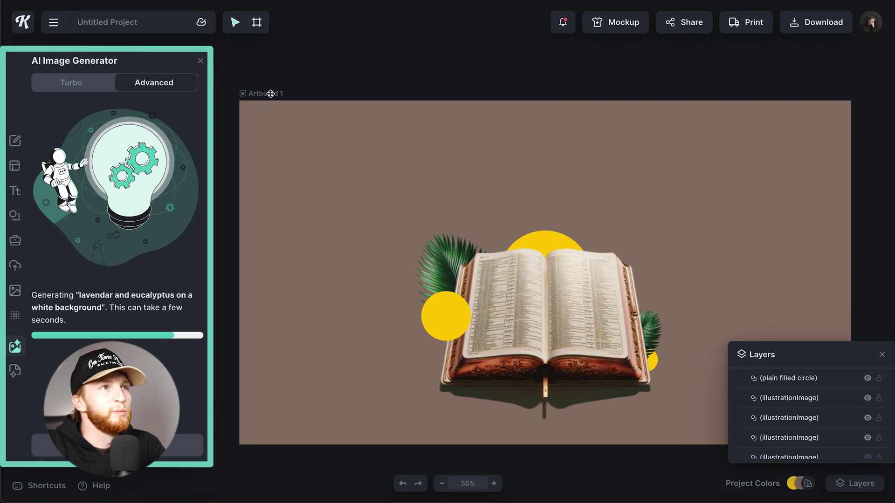
Darken the artboard's background to a deep brown
left_click(270, 94)
left_click(741, 248)
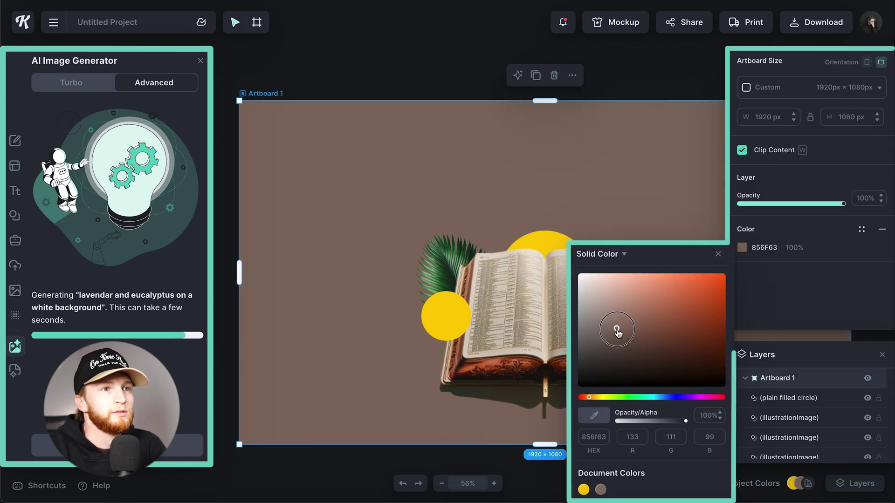
left_click_drag(615, 330, 625, 341)
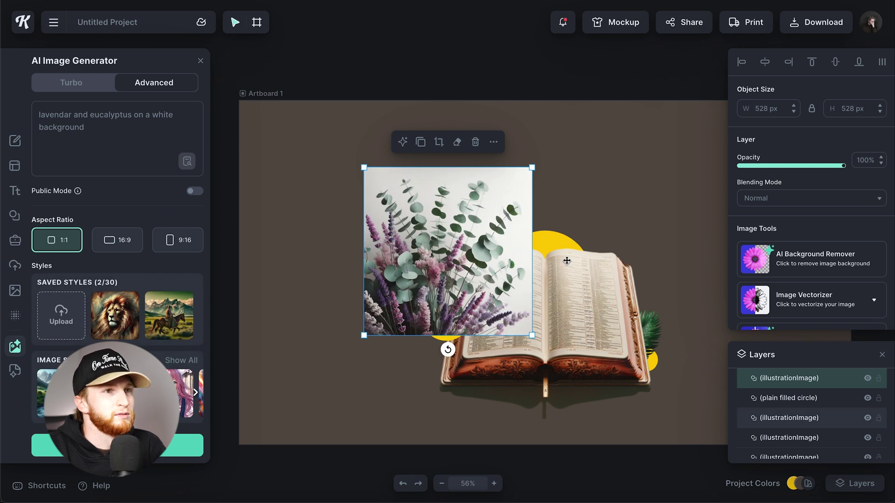
Remove the lavender and eucalyptus image's background and shrink the bouquet to about 283 px beside the Bible's right page
left_click(808, 263)
left_click_drag(470, 242, 554, 242)
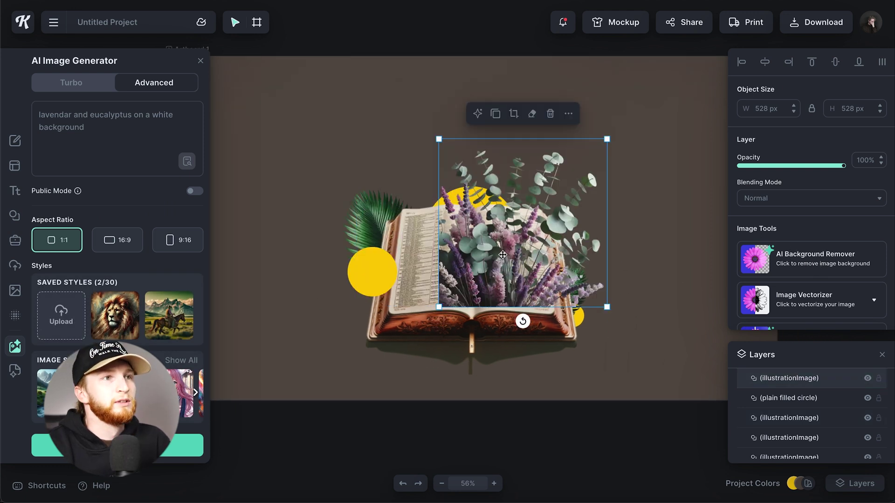
left_click_drag(607, 308, 502, 260)
left_click_drag(492, 196, 557, 242)
Tilt the bouquet clockwise and tuck it behind the Bible's right edge
left_click_drag(547, 289, 532, 288)
right_click(532, 287)
left_click(585, 455)
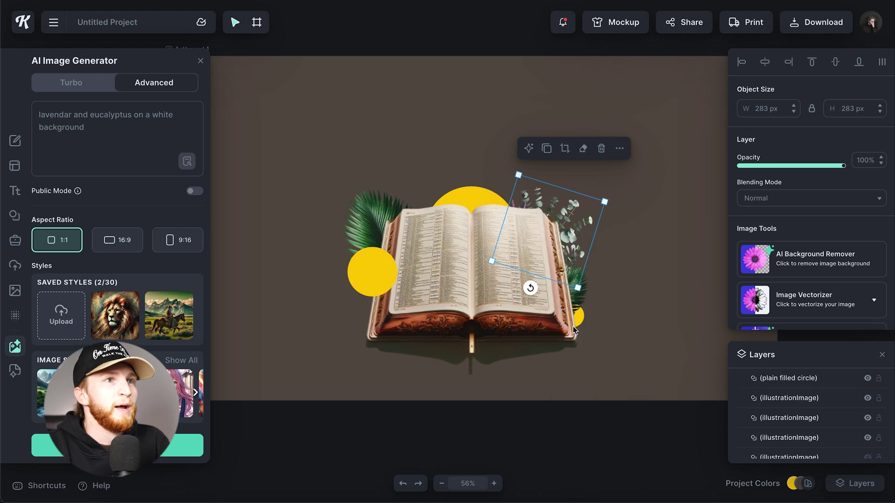
left_click_drag(579, 244, 590, 271)
Delete the palm leaves on both sides of the Bible
left_click(575, 289)
key("Delete")
left_click(381, 224)
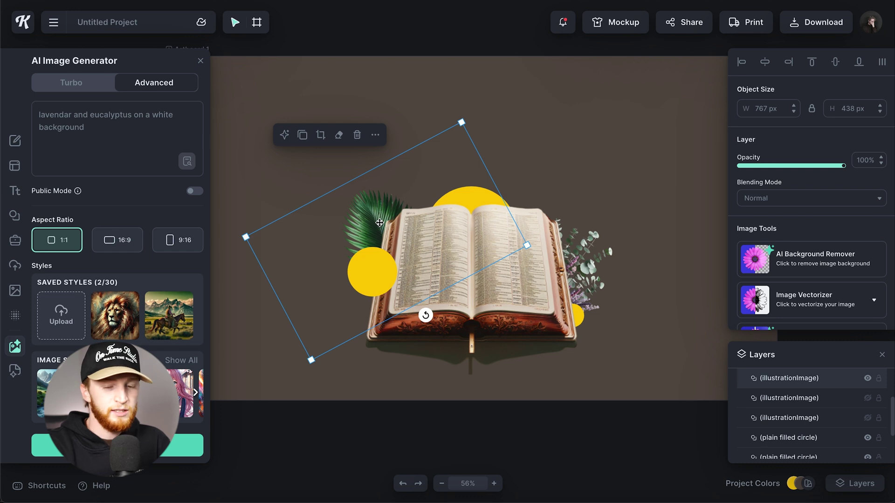
key("Delete")
Duplicate the bouquet, mirror the copy horizontally and place it behind the Bible's upper-left edge
right_click(582, 271)
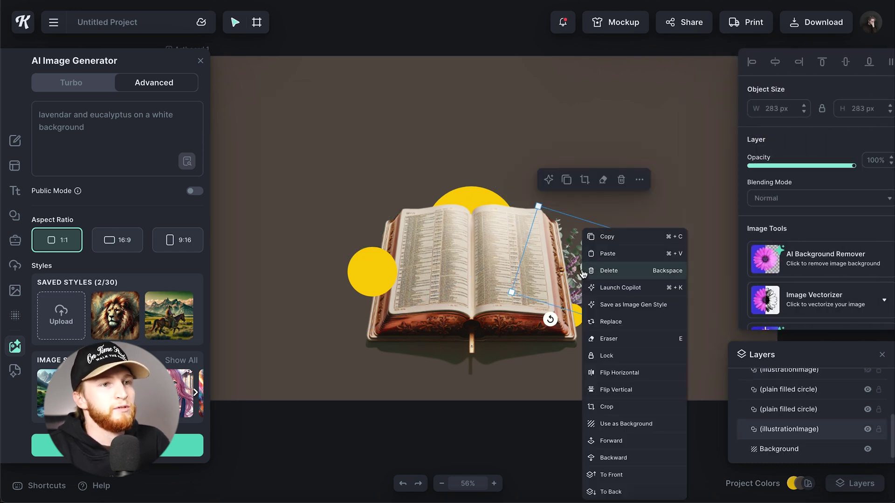
left_click(613, 474)
right_click(510, 147)
left_click_drag(581, 269, 402, 278)
left_click(547, 293)
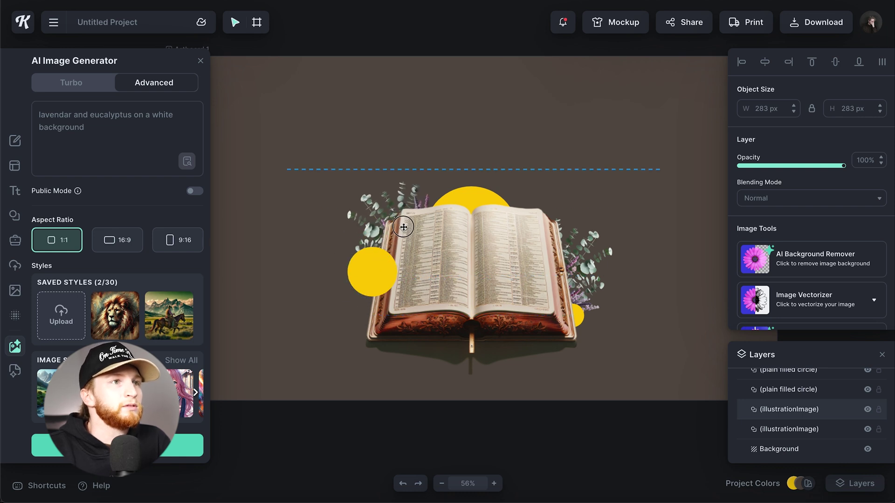
left_click_drag(403, 228, 403, 229)
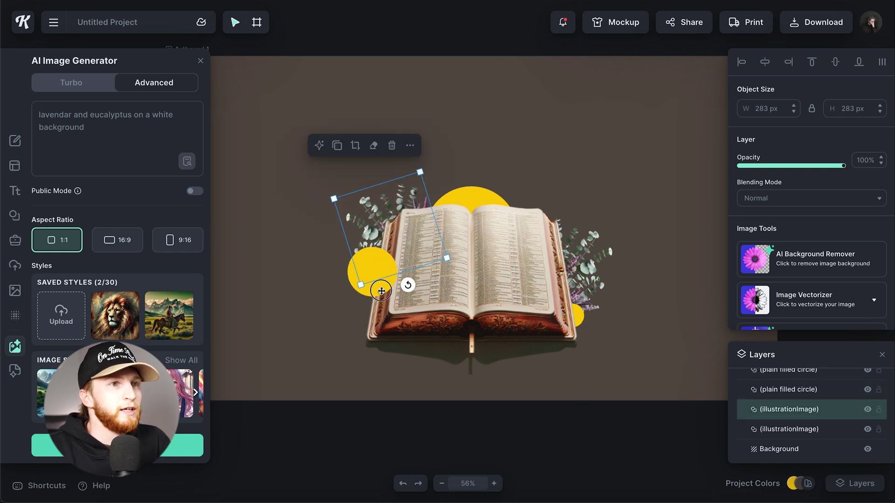
Try swapping the side circles, with the 75 px one at the Bible's left edge and the 156 px one behind its lower-right edge
left_click_drag(381, 290, 658, 325)
left_click_drag(580, 308, 376, 284)
right_click(350, 313)
left_click(393, 472)
left_click_drag(649, 307, 574, 303)
right_click(574, 300)
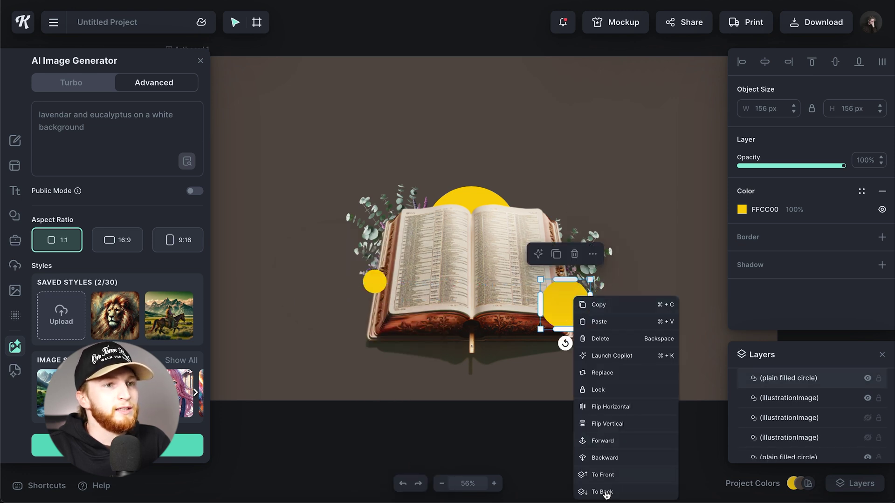
left_click(606, 491)
left_click_drag(582, 320, 584, 318)
left_click(668, 248)
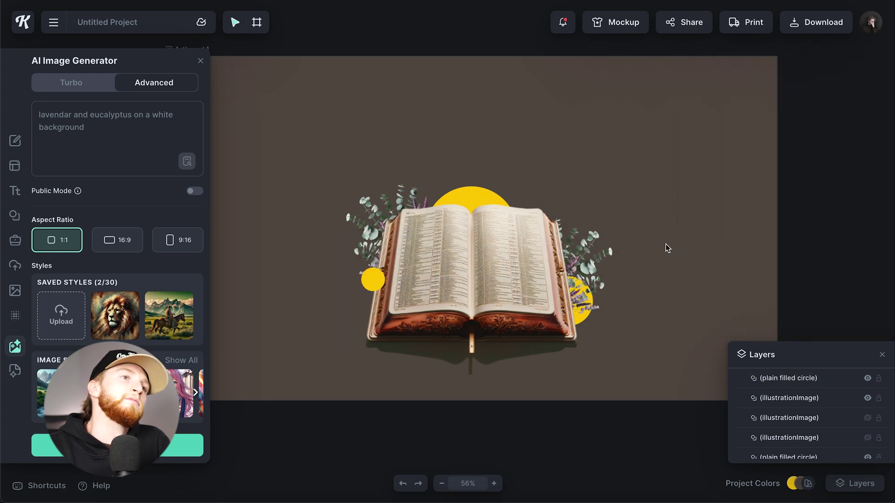
Try moving the small circle higher along the Bible's left edge and bringing the Bible to the front
left_click_drag(364, 279, 456, 254)
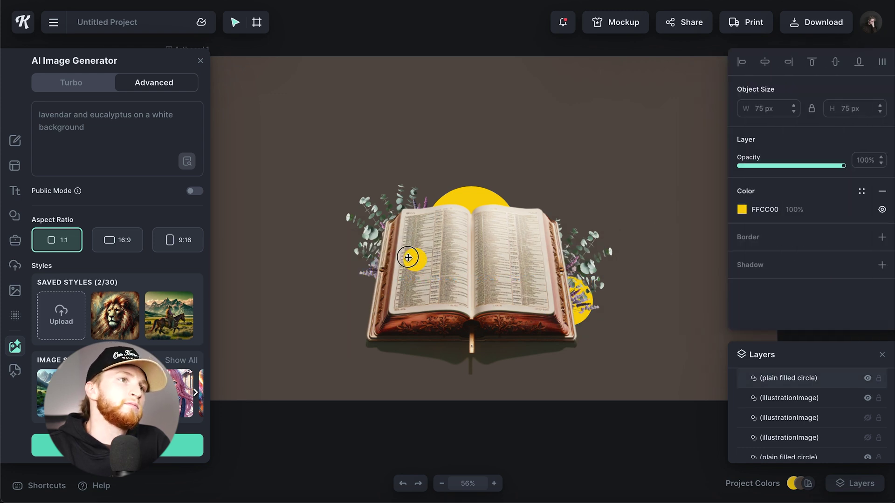
left_click_drag(383, 259, 382, 261)
left_click(371, 361)
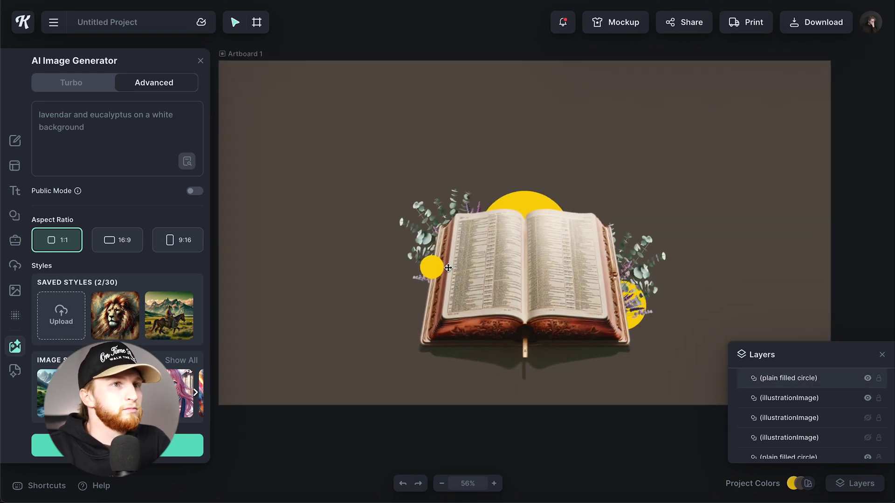
left_click(501, 263)
right_click(499, 285)
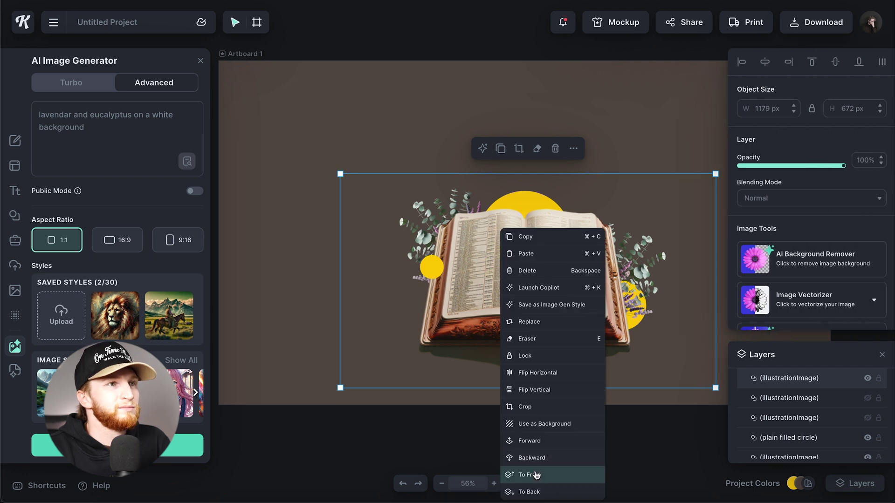
left_click(531, 472)
left_click(450, 448)
Try enlarging the small left circle to about 155 px and tucking it behind the Bible's left edge
left_click(370, 260)
mouse_move(369, 260)
left_mouse_down()
mouse_move(349, 282)
mouse_move(367, 259)
left_mouse_up()
right_click(368, 259)
left_click(405, 454)
left_click(320, 346)
left_click_drag(365, 262, 369, 280)
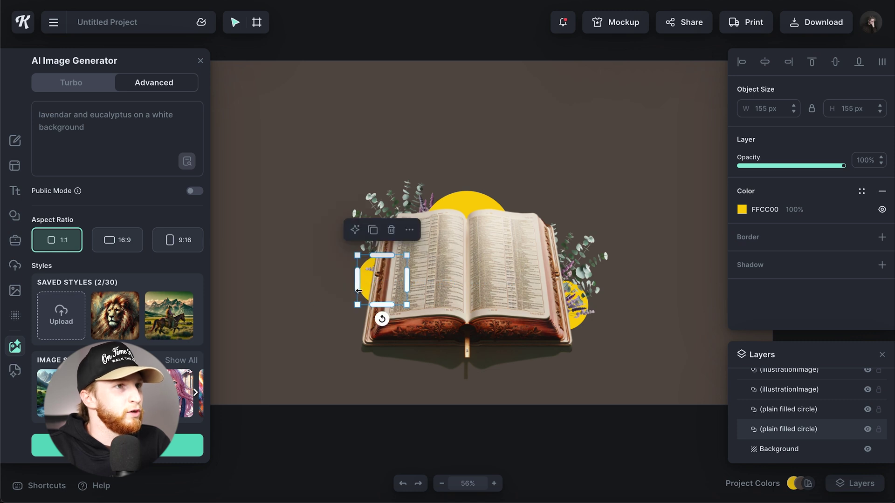
left_click_drag(382, 209, 372, 215)
left_click(371, 291)
Undo the recent circle swap, resizing and layer-order changes
key("ctrl+z")
key("ctrl+z")
key("ctrl+z")
key("ctrl+z")
key("ctrl+z")
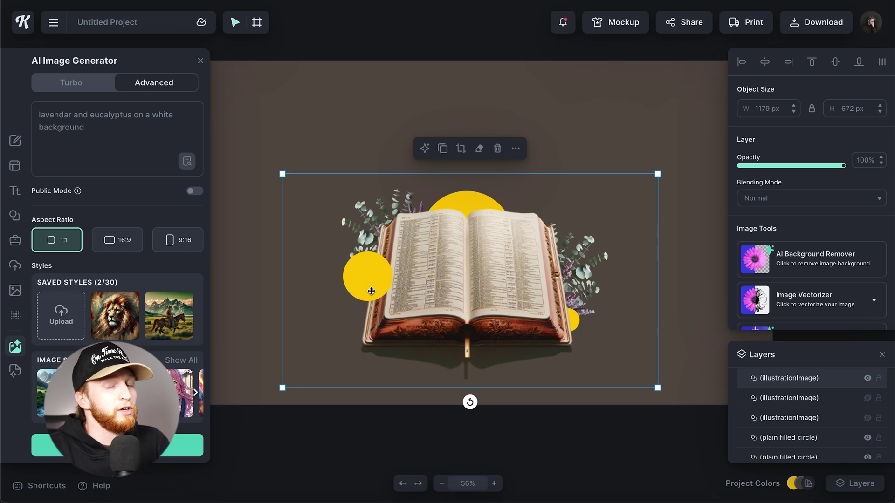
left_click(551, 457)
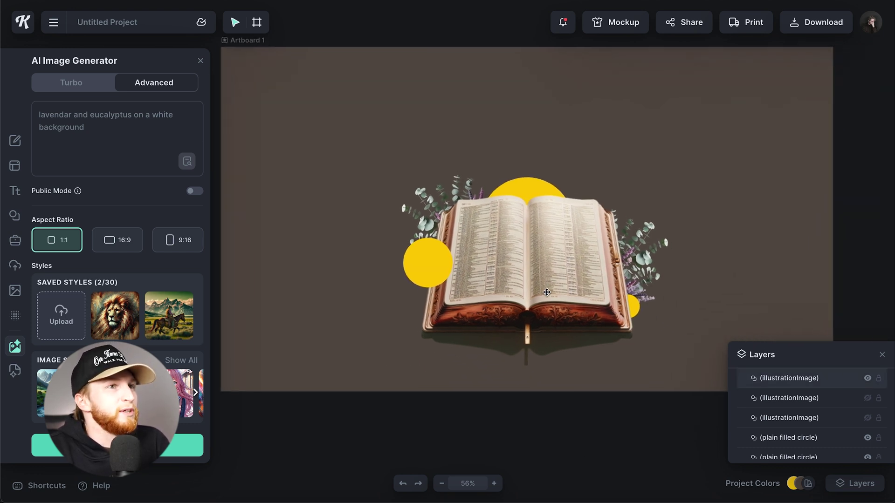
Scale the Bible, bouquets and circles down together and move them lower on the artboard
left_click_drag(693, 350, 261, 97)
mouse_move(483, 245)
left_mouse_down()
mouse_move(487, 320)
mouse_move(487, 245)
left_mouse_up()
scroll(627, 148, "right", 3)
left_click_drag(637, 128, 581, 160)
scroll(575, 165, "left", 2)
left_click_drag(534, 247, 533, 267)
left_click(631, 198)
scroll(631, 198, "left", 2)
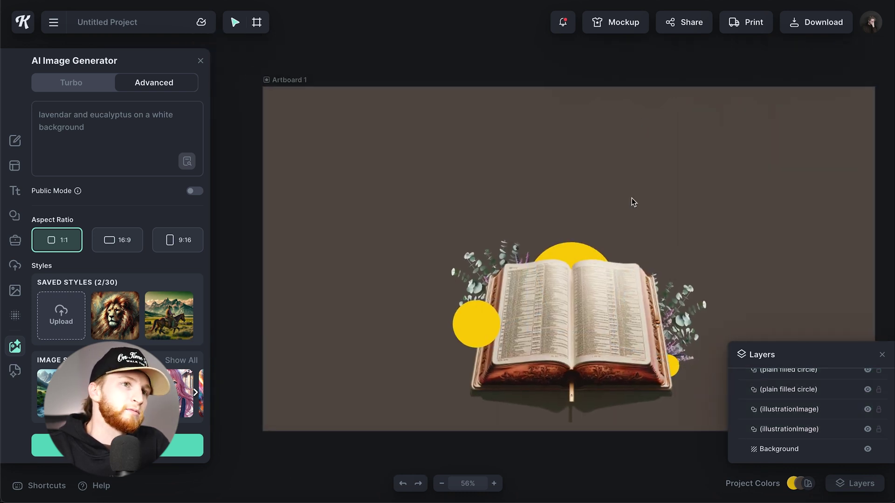
Duplicate the right bouquet, enlarge the copy to about 545 px and set it at the artboard's lower-left edge
scroll(631, 198, "right", 1)
scroll(589, 210, "up", 1)
left_click_drag(626, 311, 460, 165)
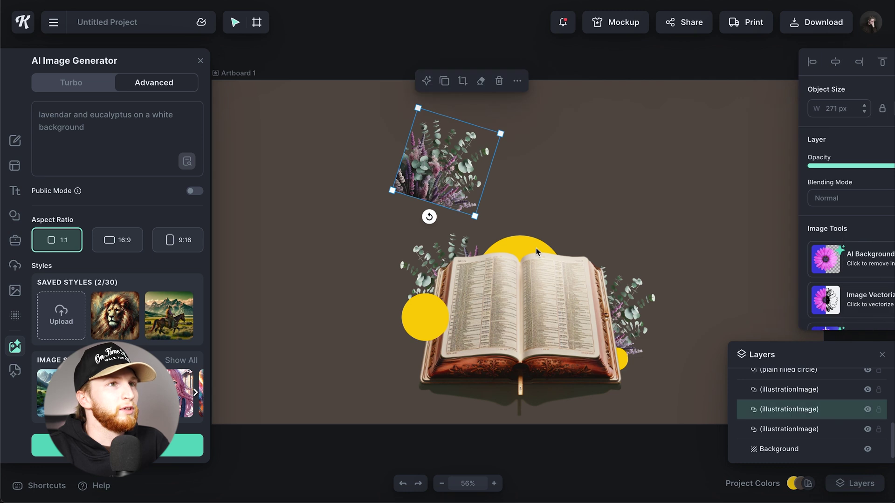
left_click_drag(501, 134, 746, 364)
left_click_drag(651, 282, 312, 342)
scroll(312, 342, "left", 3)
left_click_drag(312, 341, 463, 358)
scroll(292, 324, "left", 3)
left_click_drag(595, 457, 466, 326)
left_click_drag(412, 298, 360, 266)
left_click_drag(450, 176, 552, 311)
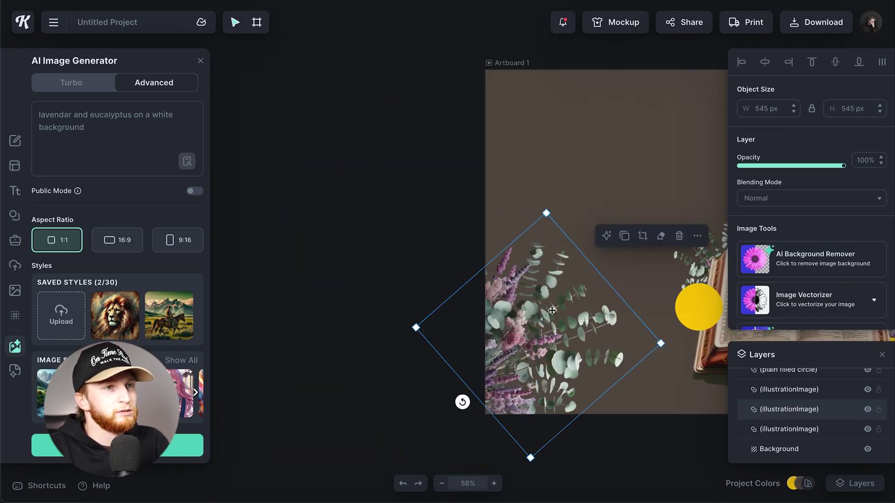
Lower the large bouquet into the bottom-left corner and rotate it so it rises from the artboard's bottom edge
scroll(552, 310, "right", 5)
left_click(500, 229)
scroll(497, 235, "down", 5)
scroll(495, 244, "up", 5)
left_click_drag(280, 345, 327, 385)
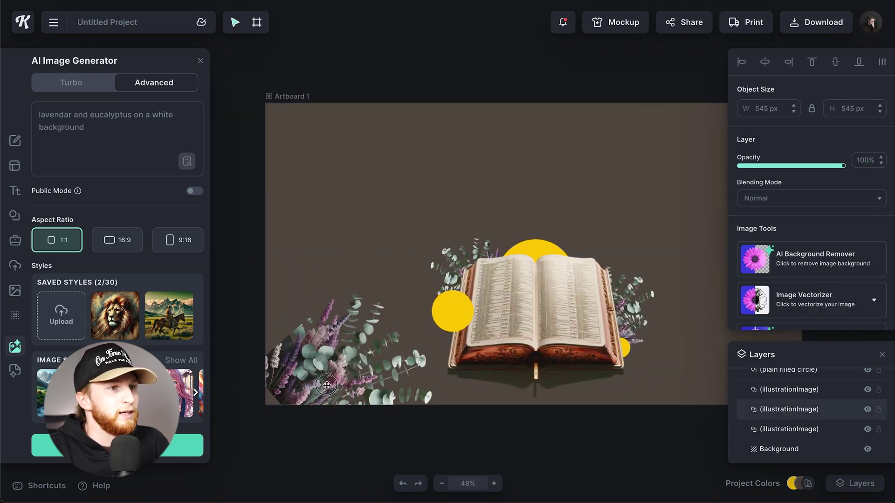
left_click_drag(289, 434, 419, 440)
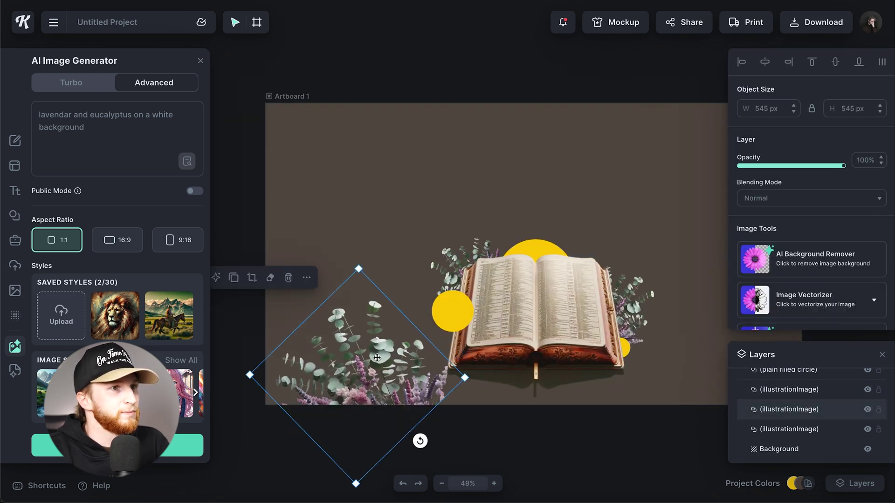
Duplicate the large bouquet toward the artboard's lower-right corner as a rotated, horizontally mirrored copy
left_click_drag(376, 357, 573, 365)
left_click_drag(615, 446, 687, 453)
right_click(634, 371)
left_click(673, 373)
mouse_move(649, 373)
left_mouse_down()
mouse_move(634, 372)
mouse_move(641, 376)
left_mouse_up()
right_click(636, 377)
left_click(677, 497)
Delete both large bouquets from the artboard's bottom corners
left_click(557, 442)
left_click(547, 395)
key("BackSpace")
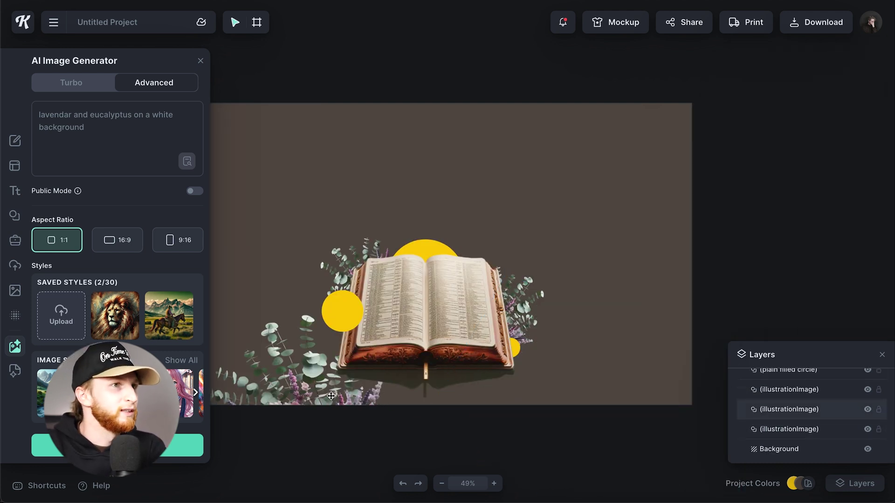
left_click(330, 396)
key("BackSpace")
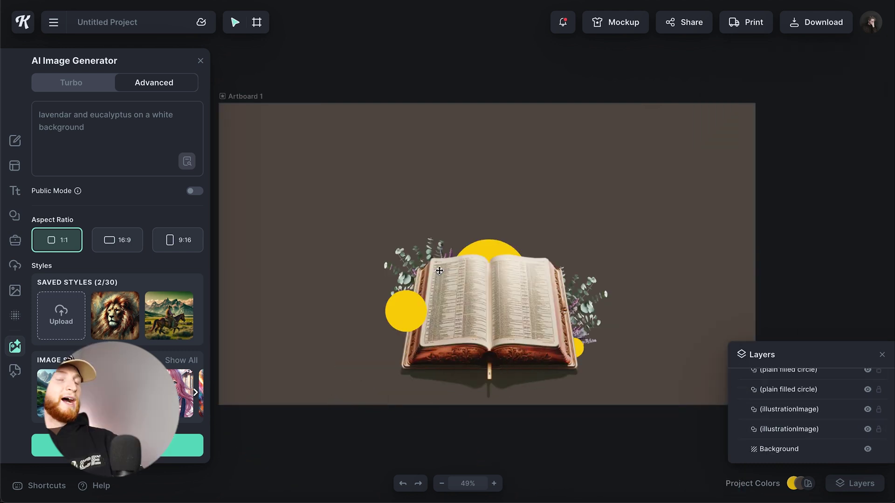
Recolor the three yellow circles together, ending on blue 4D54E2, and delete all three
left_click(491, 248)
left_click(414, 305, "shift")
left_click(578, 349, "shift")
left_click(742, 207)
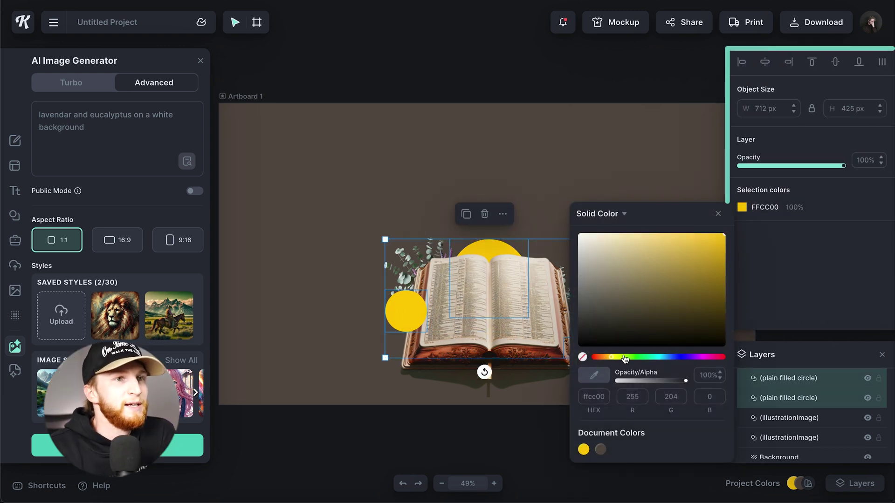
mouse_move(625, 358)
left_mouse_down()
mouse_move(716, 363)
mouse_move(608, 360)
left_mouse_up()
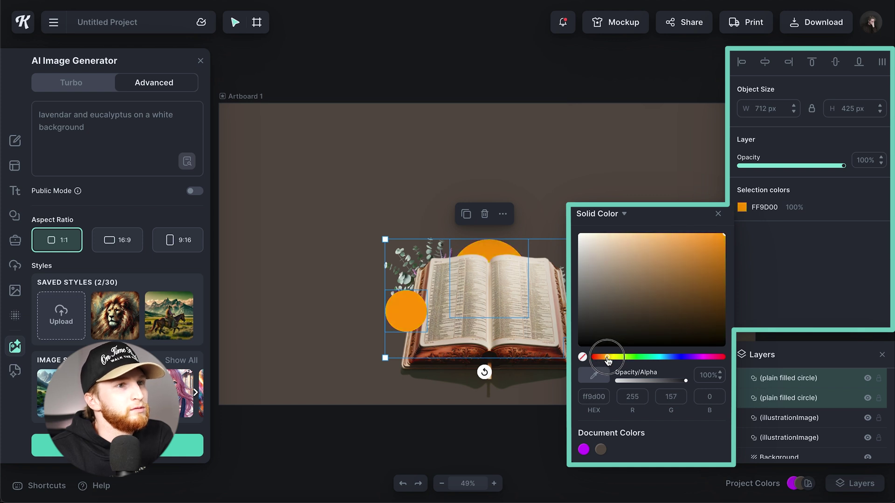
left_click(465, 343)
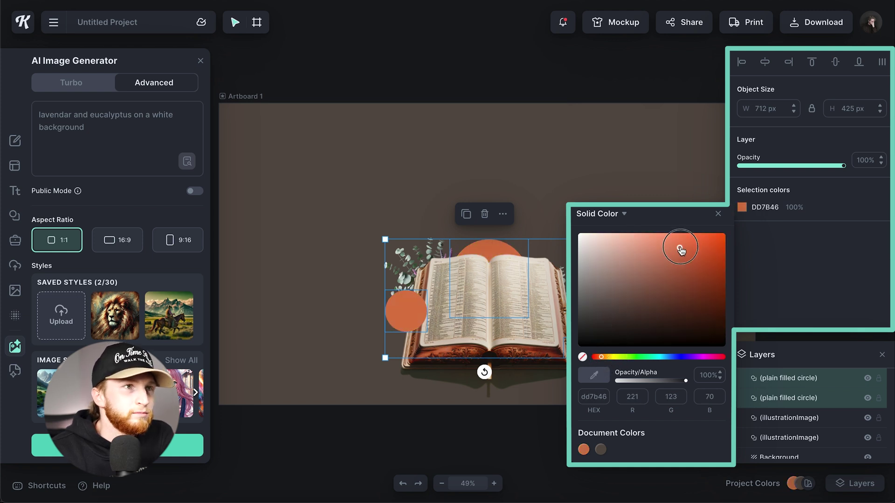
left_click_drag(603, 358, 681, 357)
left_click(718, 216)
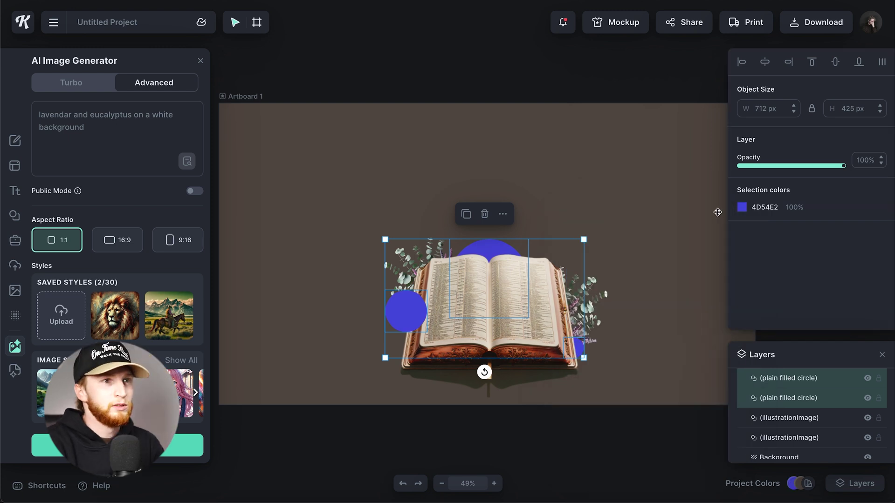
key("Delete")
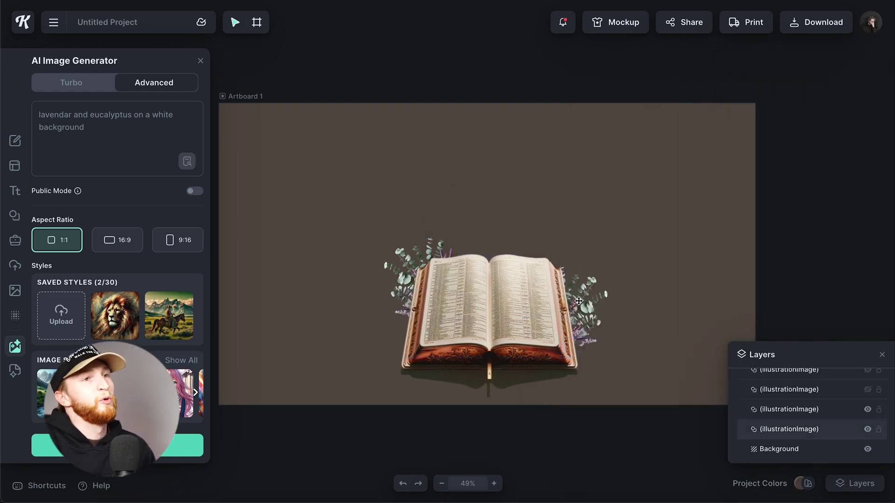
Scale the Bible and both bouquets up together, making the selection about 1191 × 679 px
key("ctrl+a")
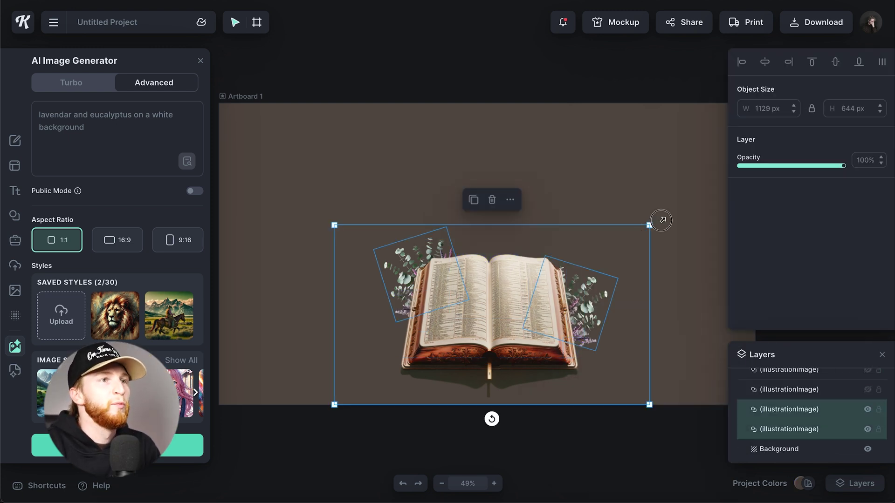
left_click_drag(662, 220, 697, 196)
key("ctrl+z")
left_click_drag(539, 309, 539, 297)
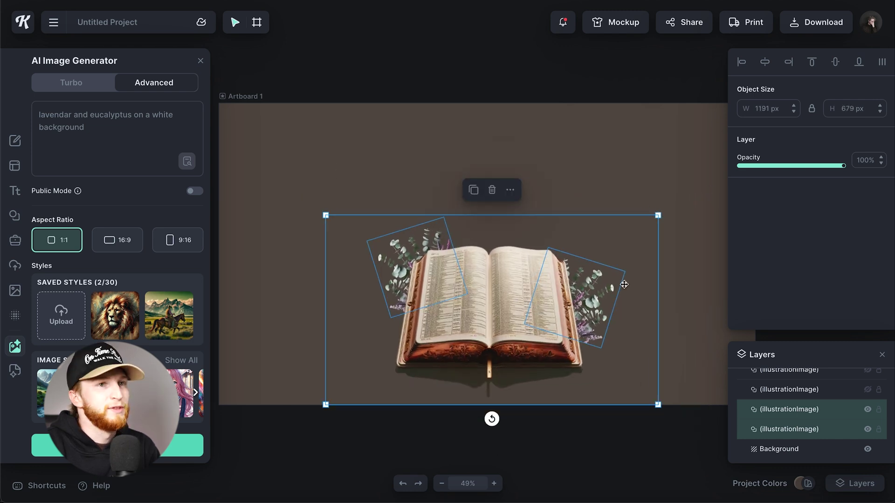
left_click(544, 228)
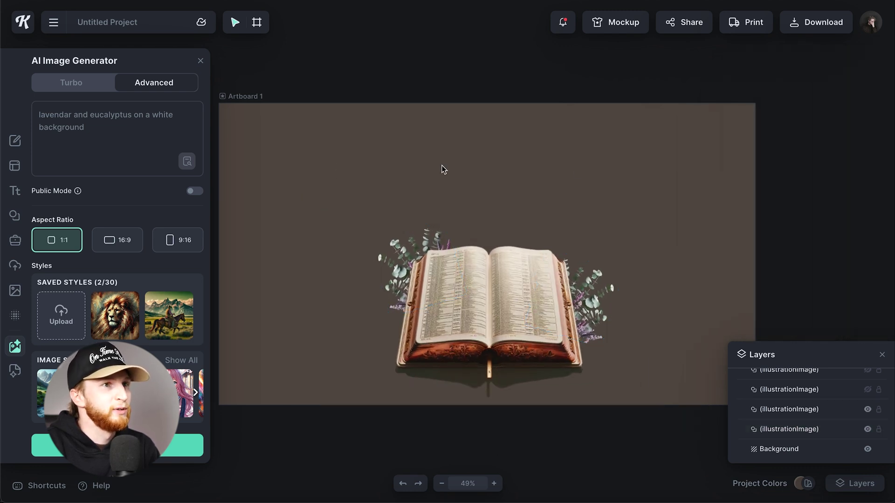
Shrink the Bible and both bouquets together to about 1006 × 574 px and move them slightly up
scroll(582, 275, "right", 3)
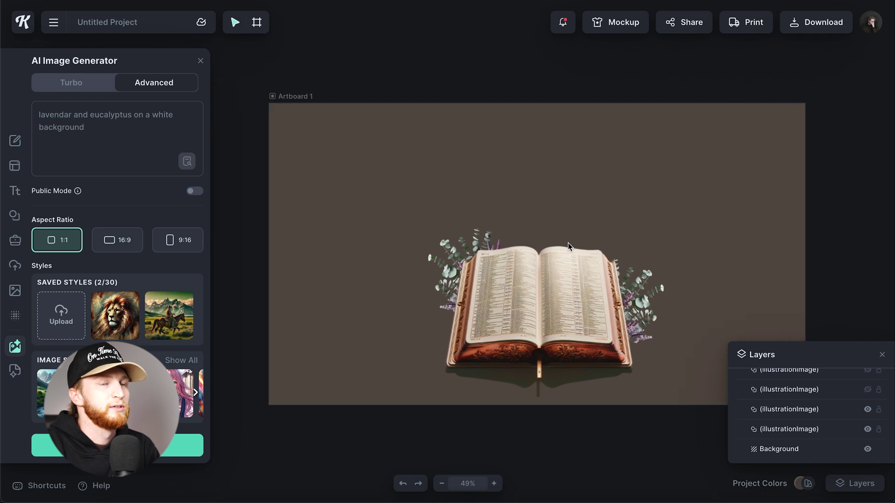
left_click(561, 310)
left_click(420, 189)
left_click_drag(419, 188, 671, 354)
left_click_drag(710, 405, 683, 389)
left_click_drag(536, 325, 536, 314)
left_click(399, 306)
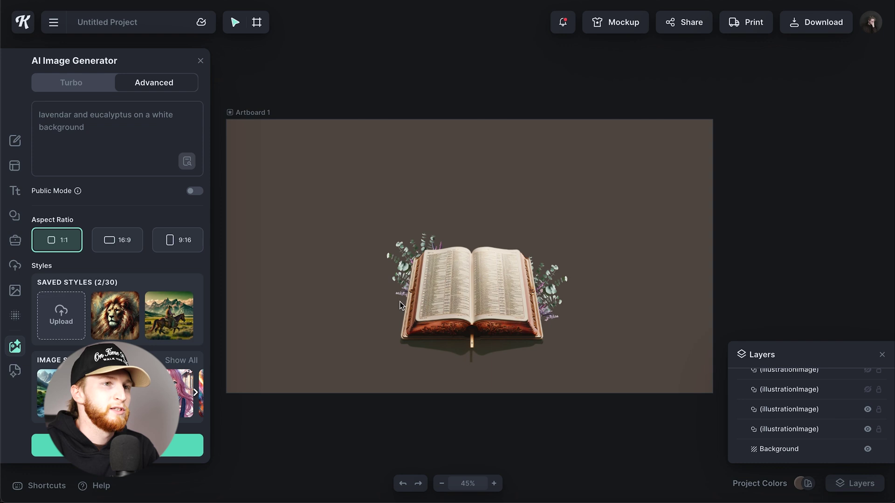
Group the Bible with both bouquets and center the group horizontally on the artboard
left_click_drag(345, 194, 600, 375)
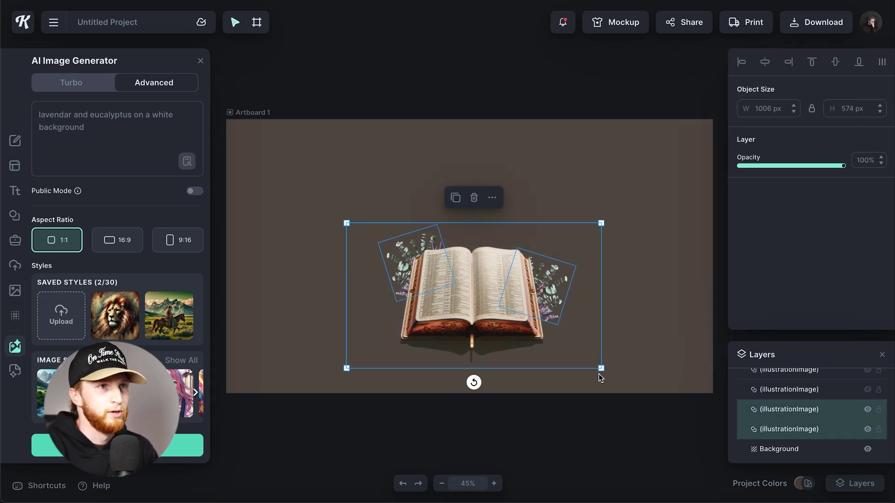
key("ctrl+g")
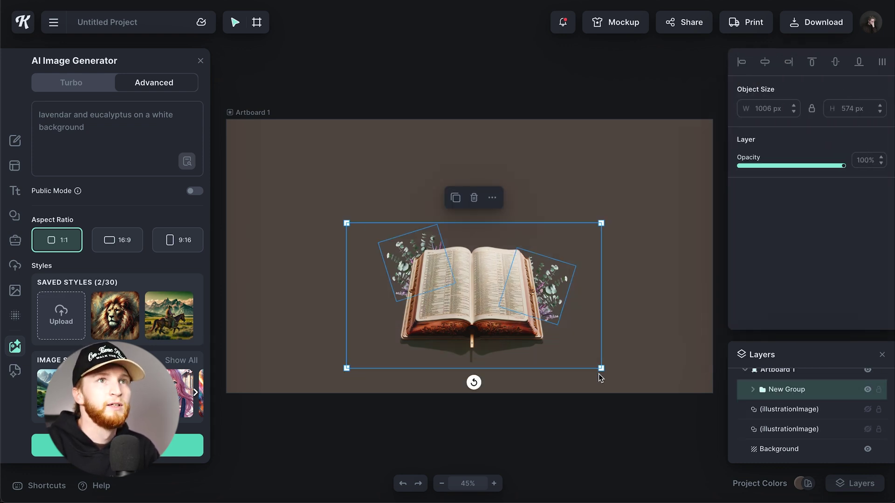
left_click(641, 115)
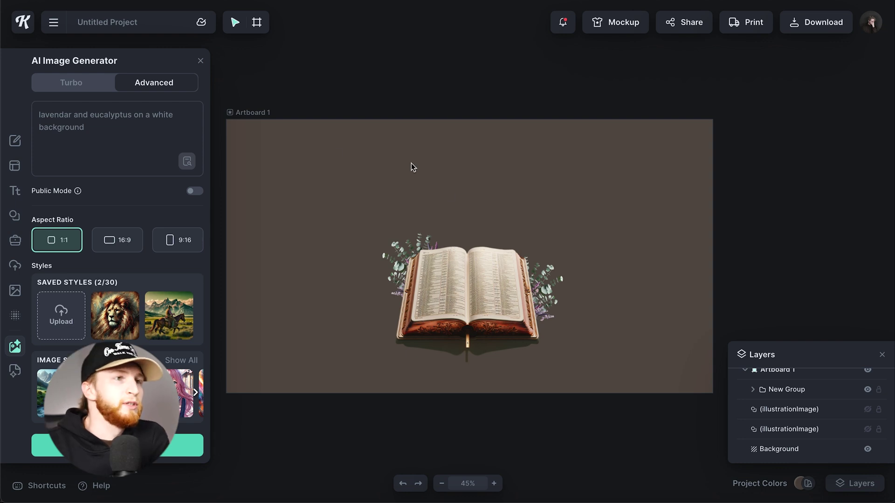
left_click(541, 290)
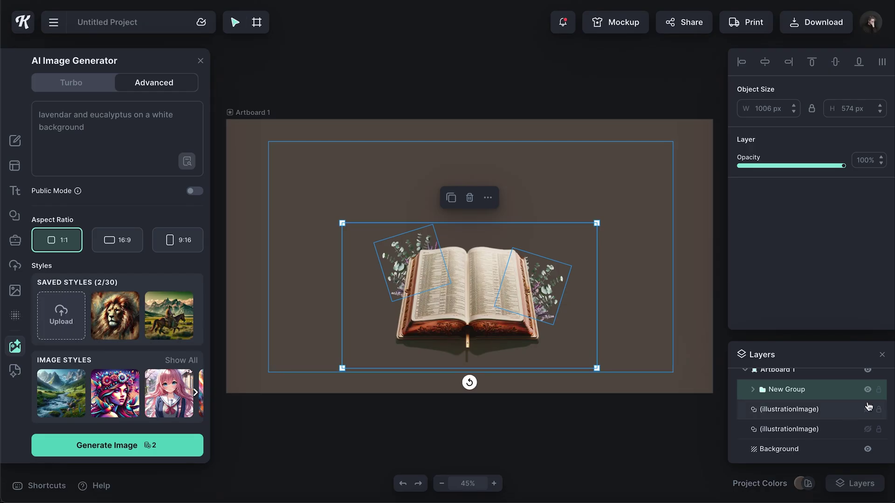
Export the brown background, the two bouquets and the Bible as separate 1920 × 1080 px PNGs, showing only the needed layers each time
left_click(816, 22)
left_click(747, 285)
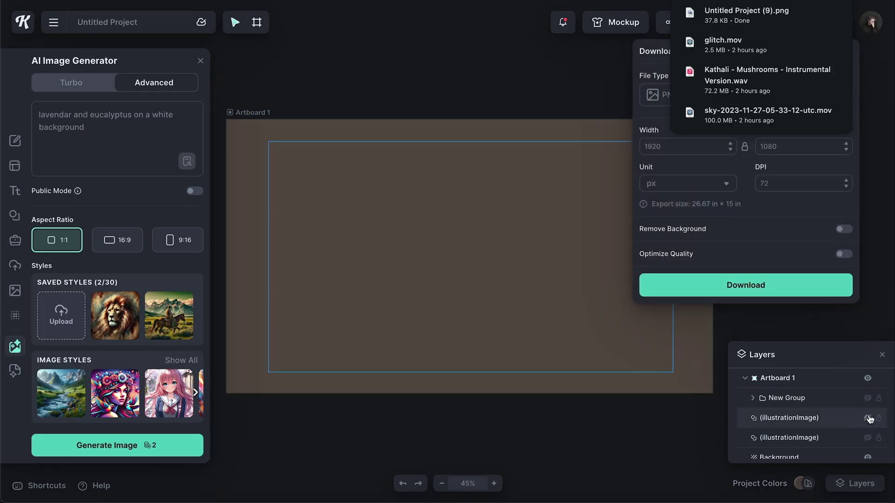
scroll(810, 438, "down", 3)
left_click(867, 451)
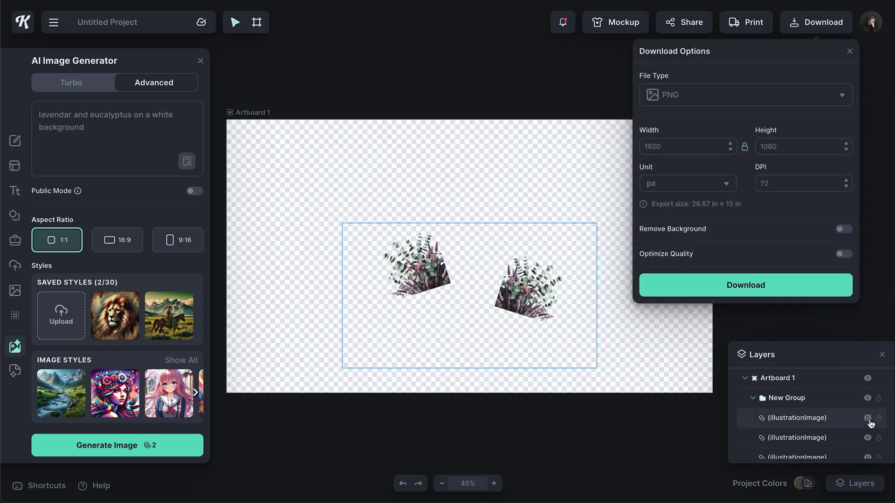
left_click(867, 418)
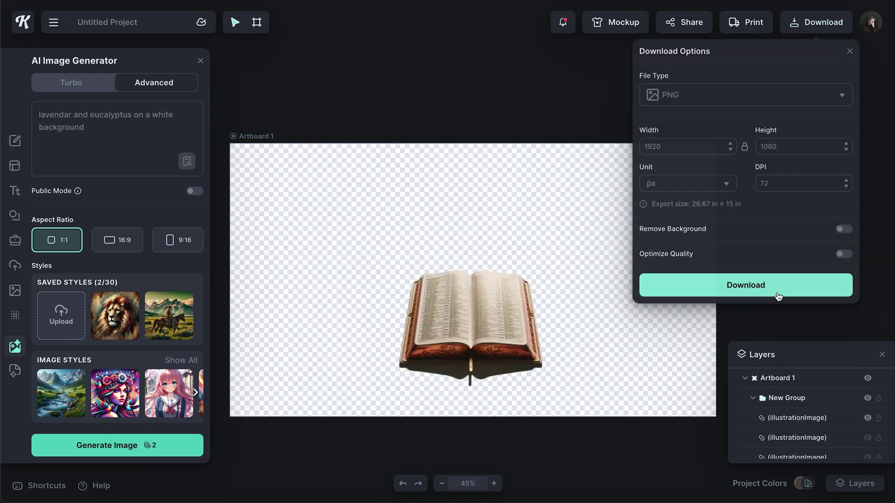
left_click(635, 396)
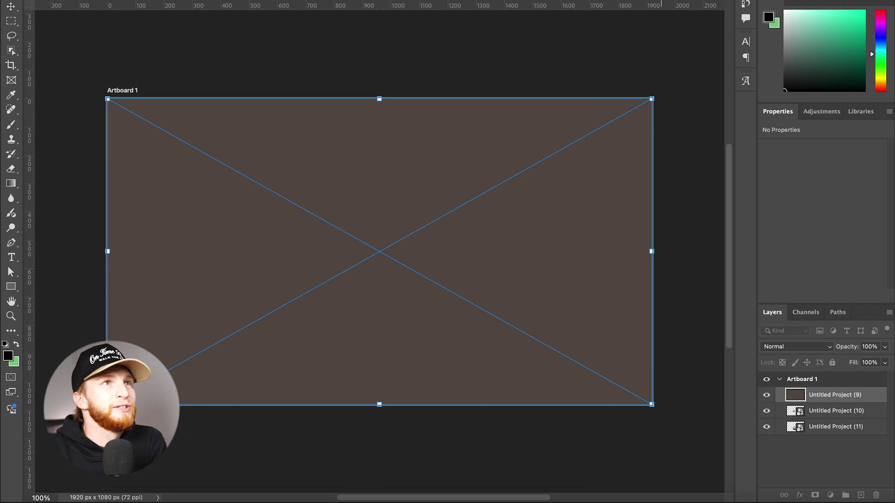
In Photoshop, confirm the placed PNGs and stack the layers with the Bible on top, the bouquets beneath it and the brown background lowest
key("Return")
left_click(833, 426)
key("ctrl+shift+bracketright")
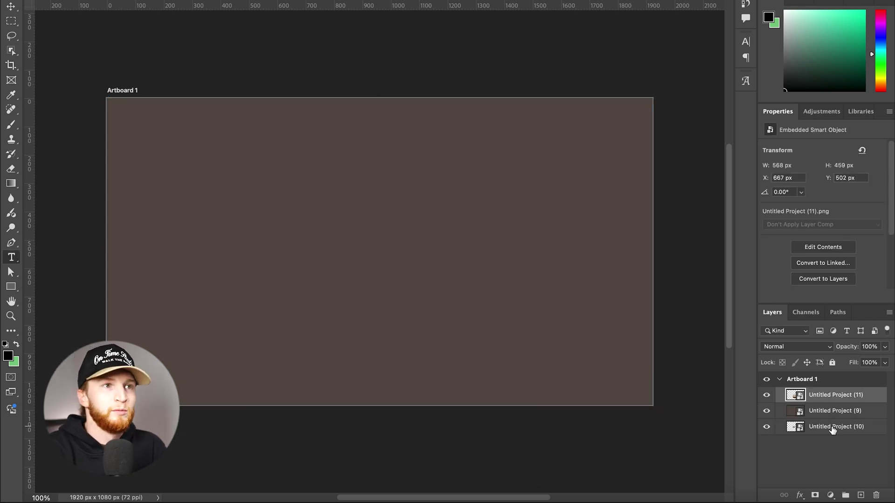
left_click(828, 425)
key("ctrl+bracketright")
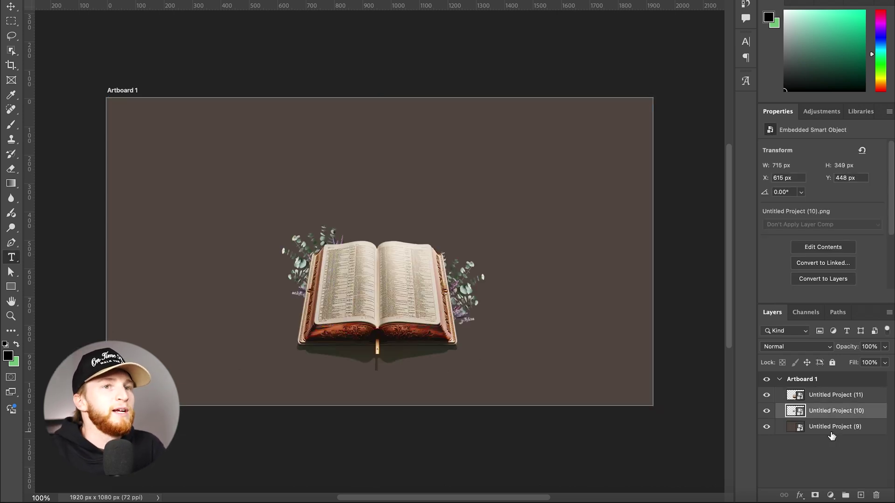
left_click(559, 263)
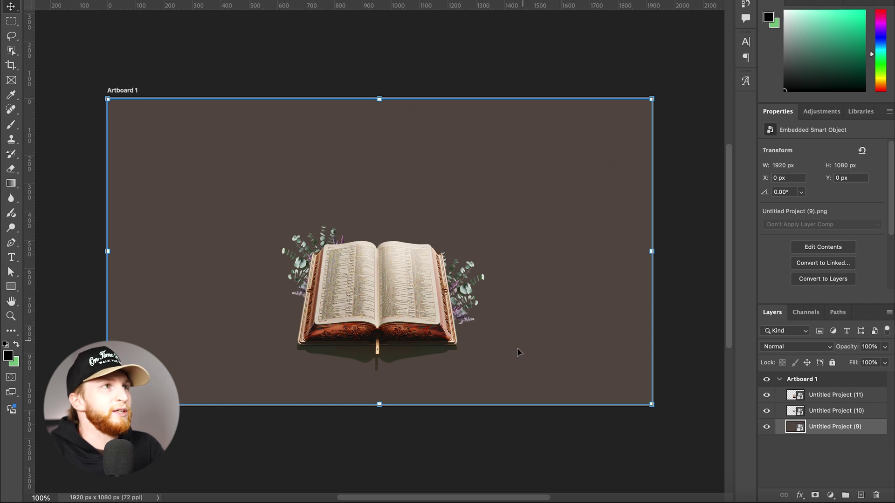
Start a new text layer above the Bible and set its font to Druk Wide Super
left_click(480, 440)
key("t")
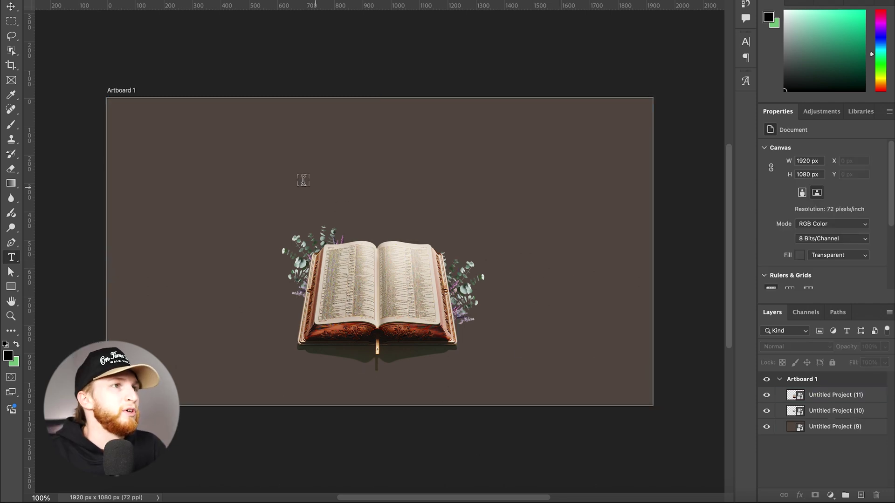
left_click(269, 192)
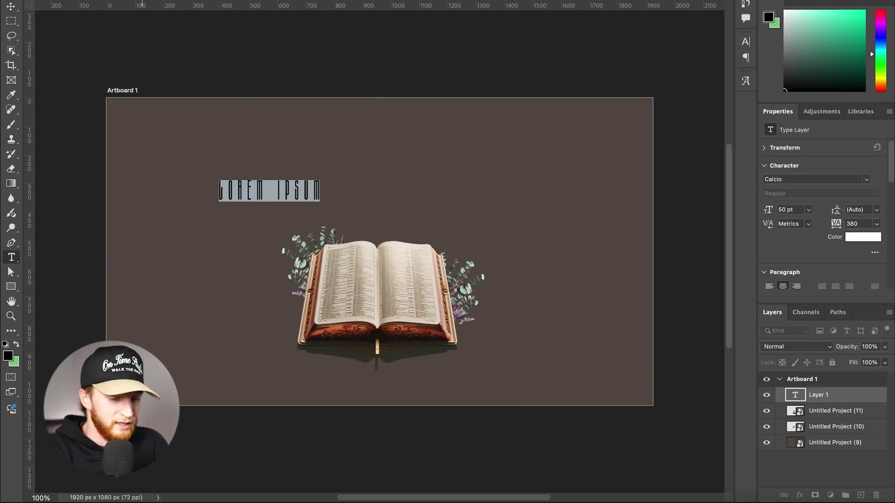
type("druk")
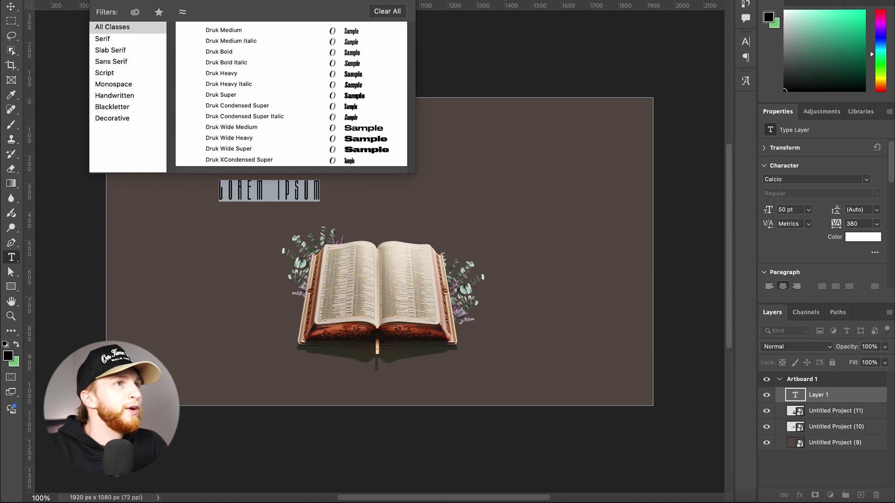
left_click(228, 149)
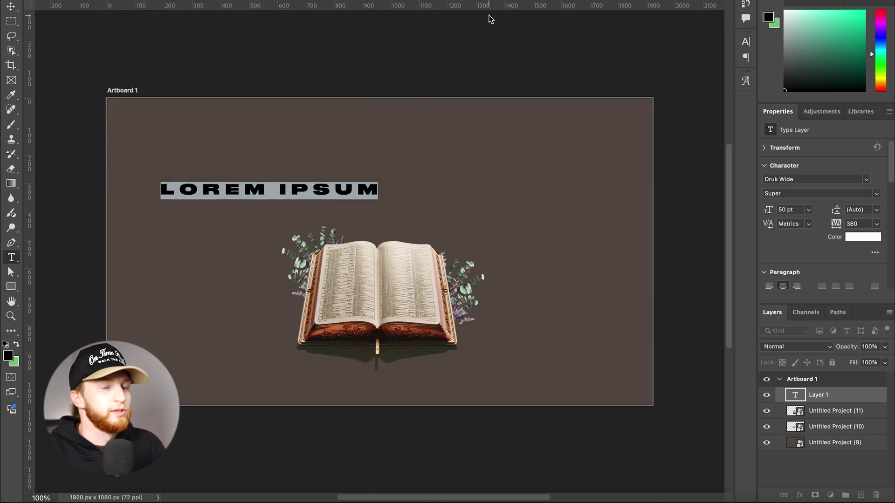
Tighten the tracking of the placeholder text to 20
key("alt+Left")
key("alt+Left")
key("alt+Left")
key("alt+Left")
key("alt+Left")
key("alt+Left")
key("alt+Left")
key("alt+Left")
key("alt+Left")
key("alt+Left")
key("alt+Left")
key("alt+Left")
key("alt+Left")
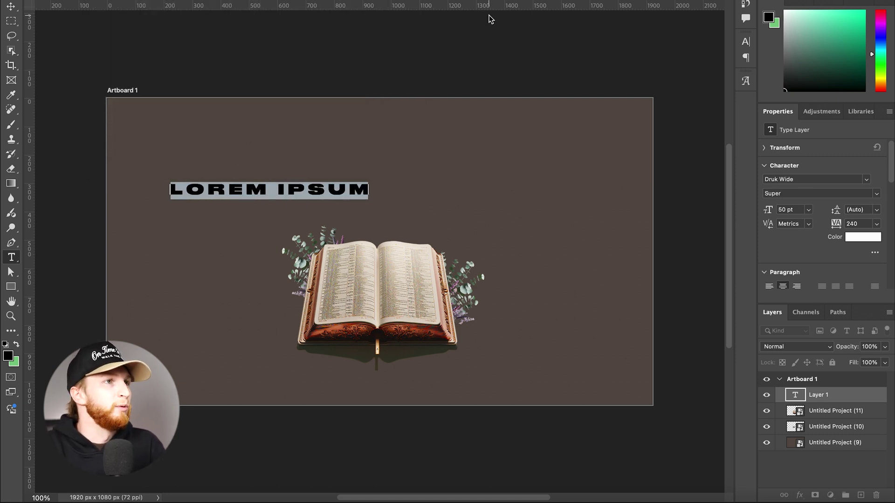
key("alt+Left")
key("alt+Left")
key("alt+Left")
key("alt+Left")
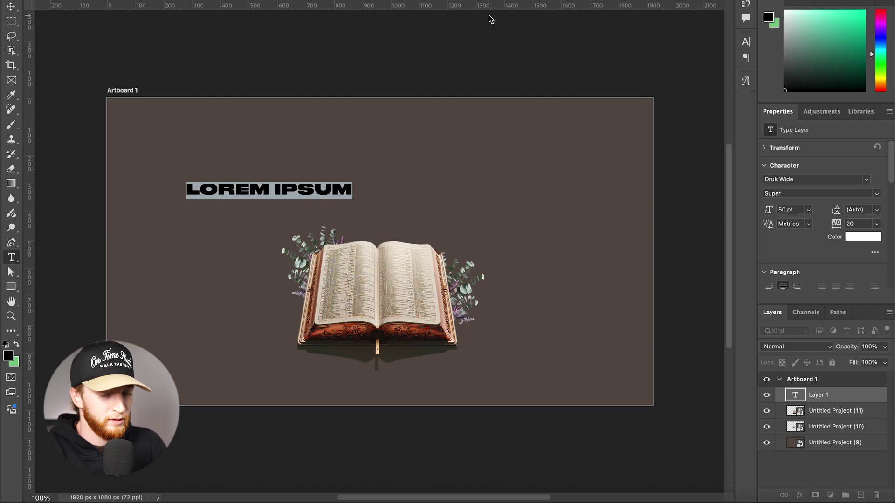
Enter the heading THE WORD and scale it up to about 178 pt
type("THE WORD")
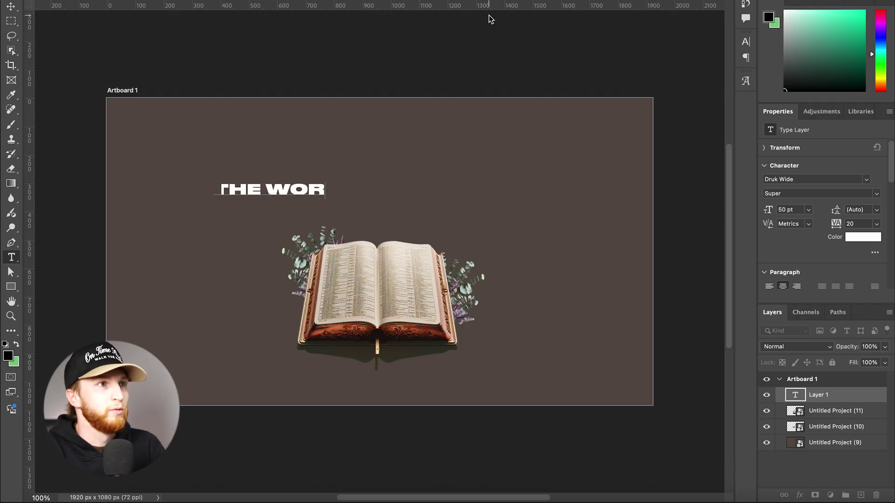
key("ctrl+Return")
key("v")
left_click_drag(335, 191, 567, 195)
Change the whole heading's font to Druk Super and set its tracking to -20
key("t")
left_click(497, 190)
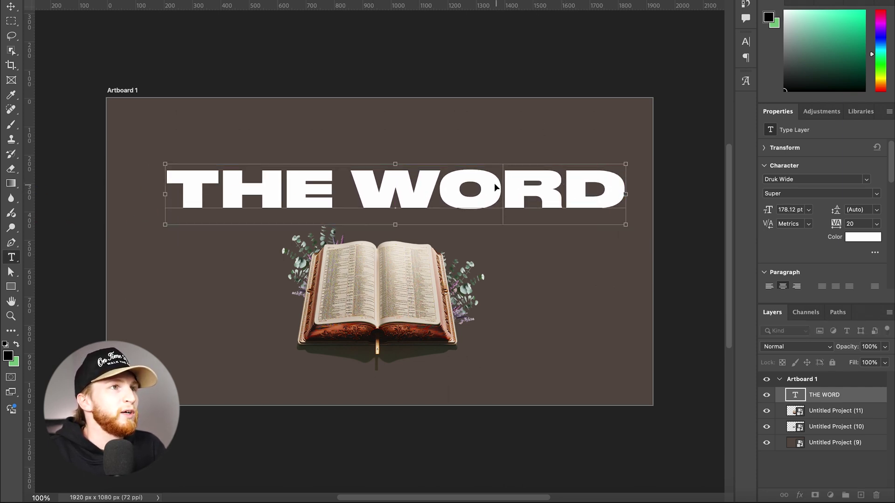
key("super+a")
type("druk")
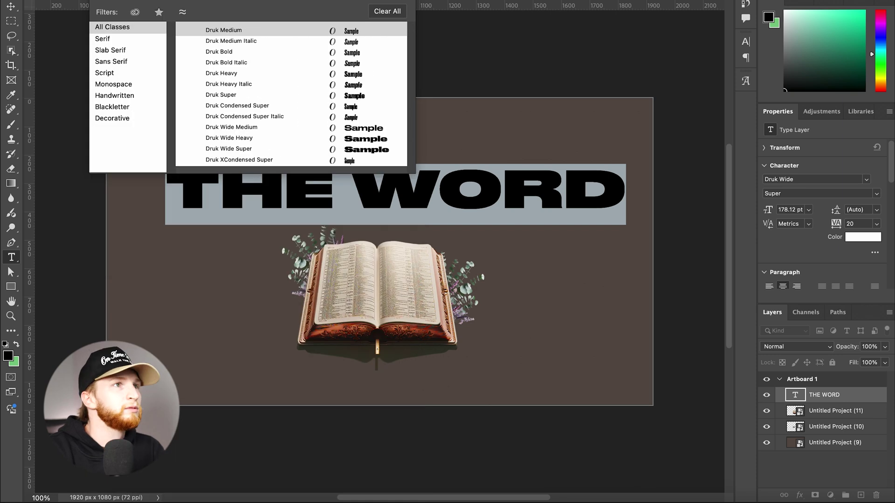
left_click(239, 95)
key("alt+Left")
Set the letter W of the heading in Pinyon Script Regular at 240 pt
left_click_drag(414, 180, 373, 176)
left_click(414, 185)
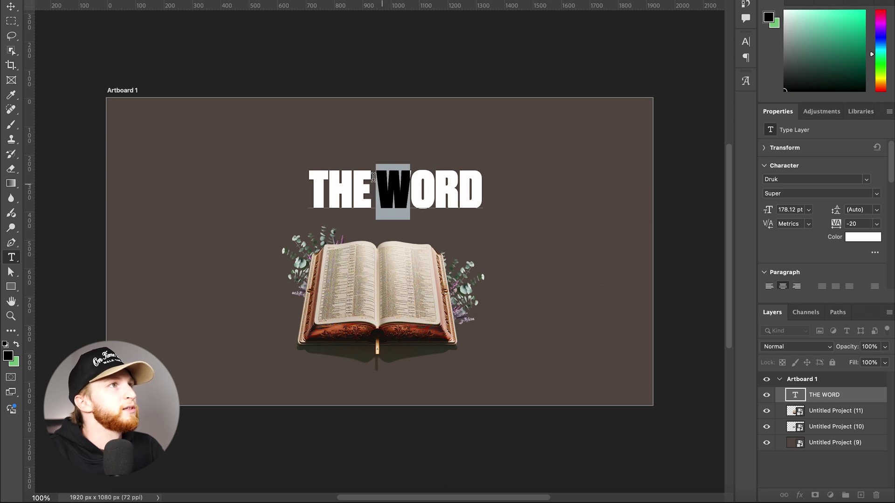
left_click(128, 1)
type("pinyon")
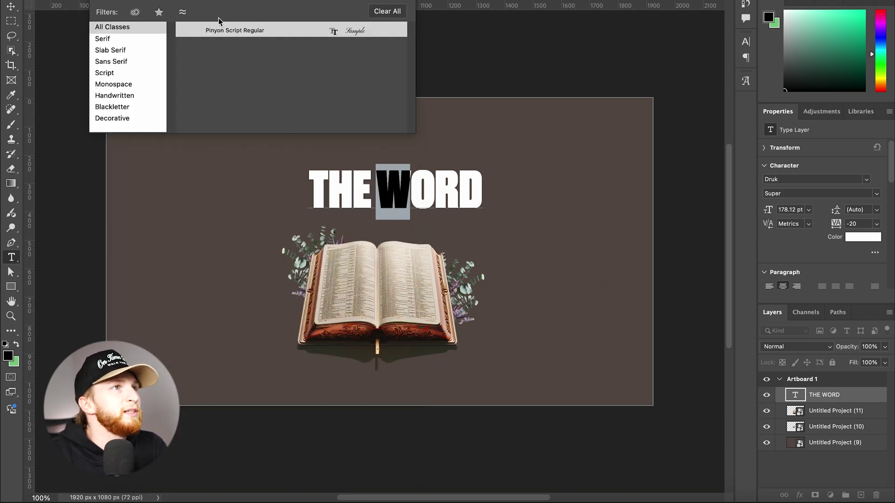
left_click(232, 29)
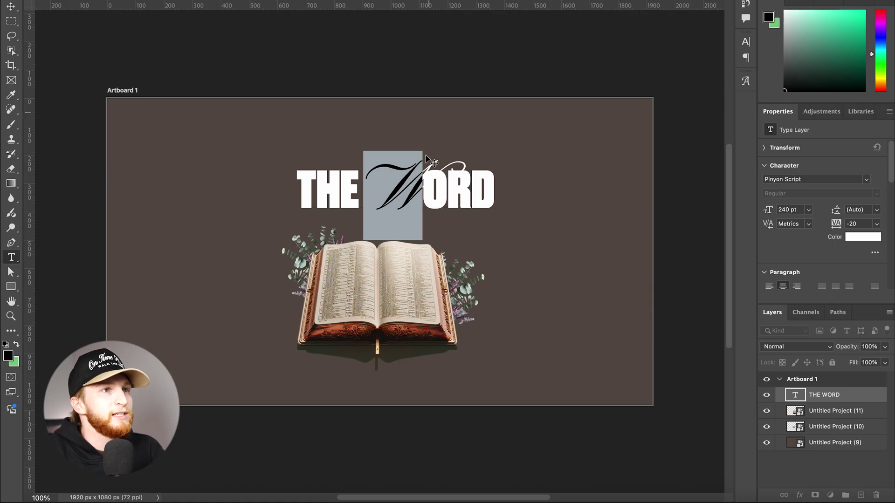
Reselect the script W and adjust its font size, ending at 260 pt
left_click(421, 196)
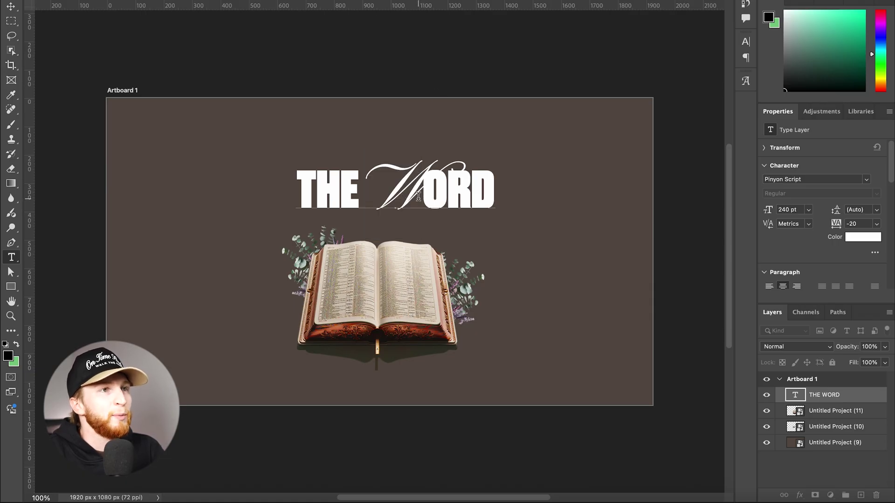
key("shift+Left")
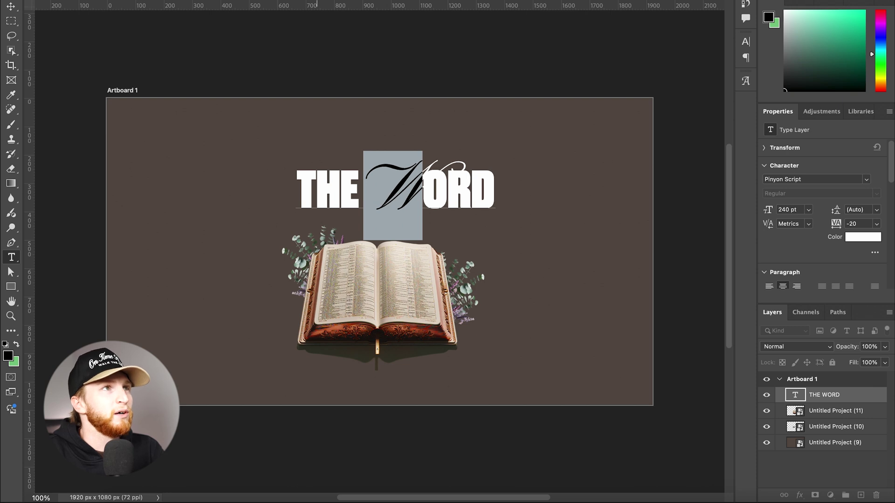
key("alt+shift+super+period")
key("alt+shift+super+period")
key("alt+shift+super+period")
key("alt+shift+super+period")
key("alt+shift+super+period")
key("alt+shift+super+period")
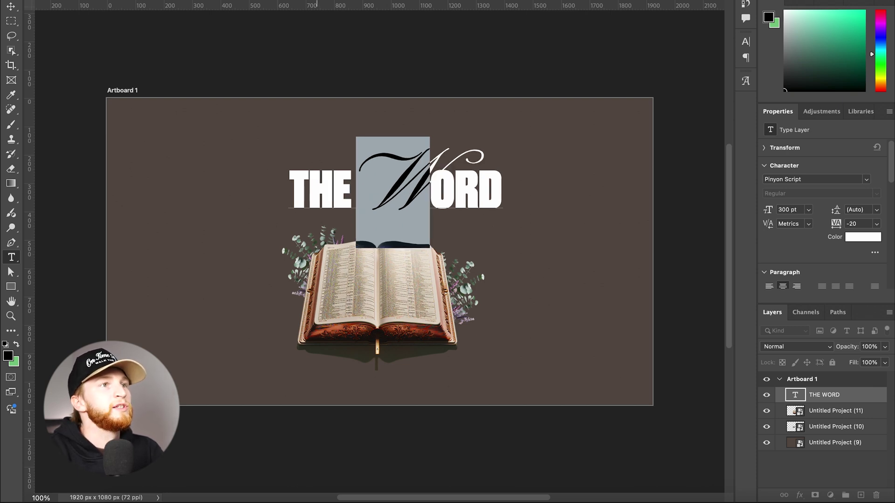
key("super+shift+period")
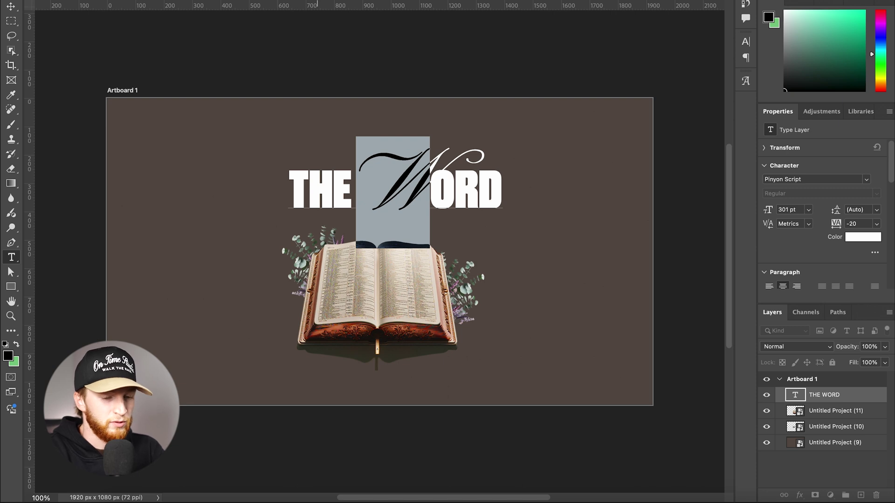
key("super+shift+comma")
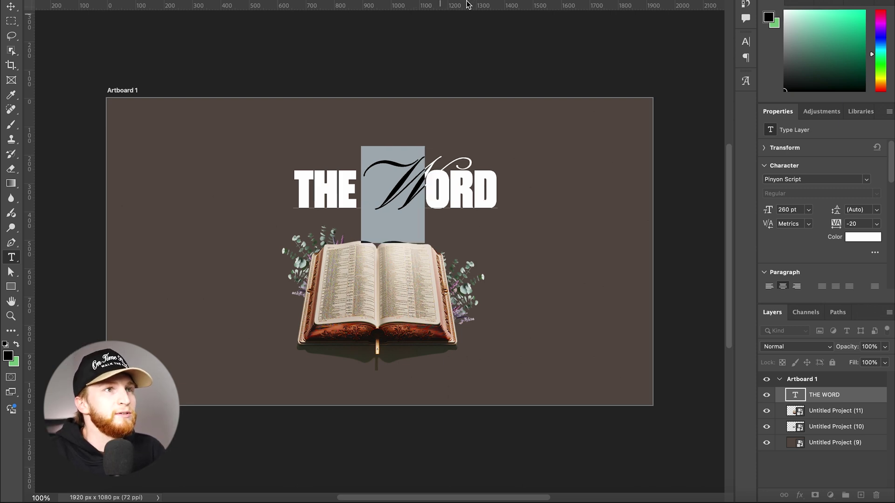
Widen the kerning between the script W and the O to 40
left_click(428, 188)
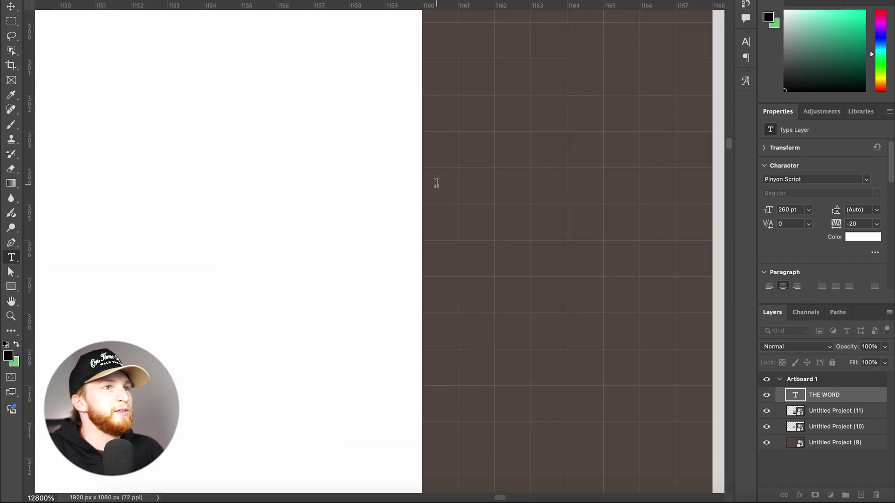
scroll(437, 183, "down", 3)
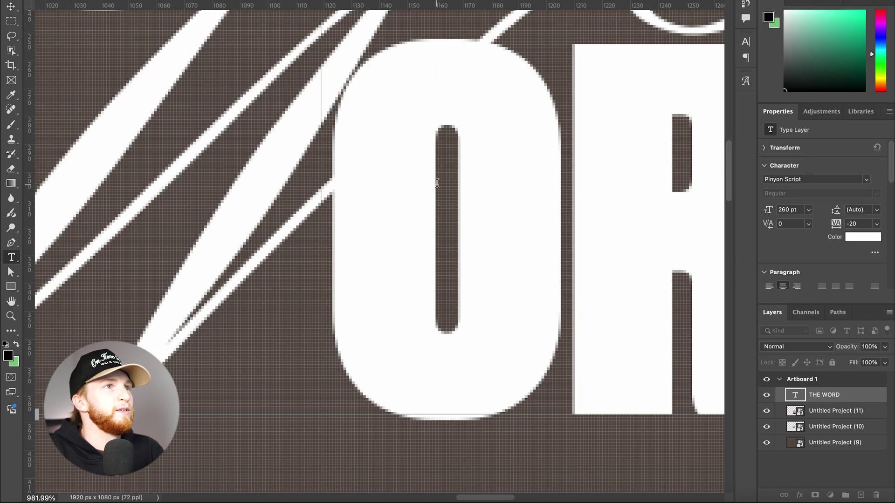
scroll(339, 99, "down", 5)
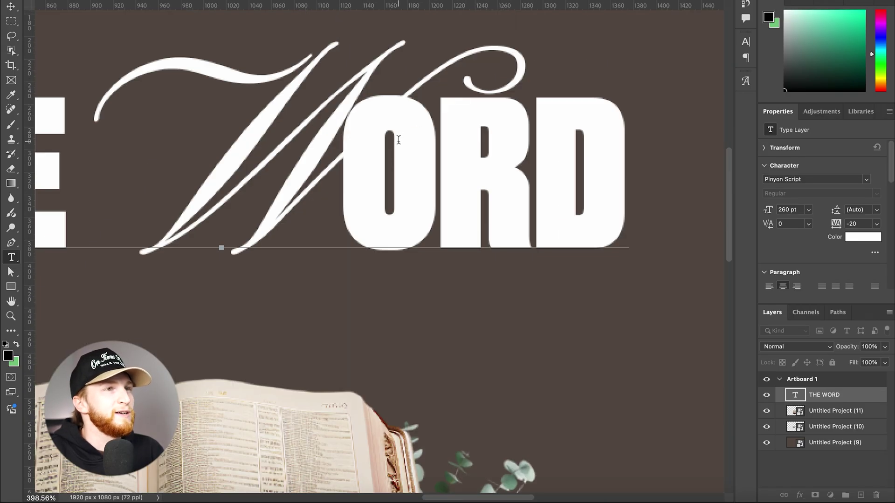
key("alt+Right")
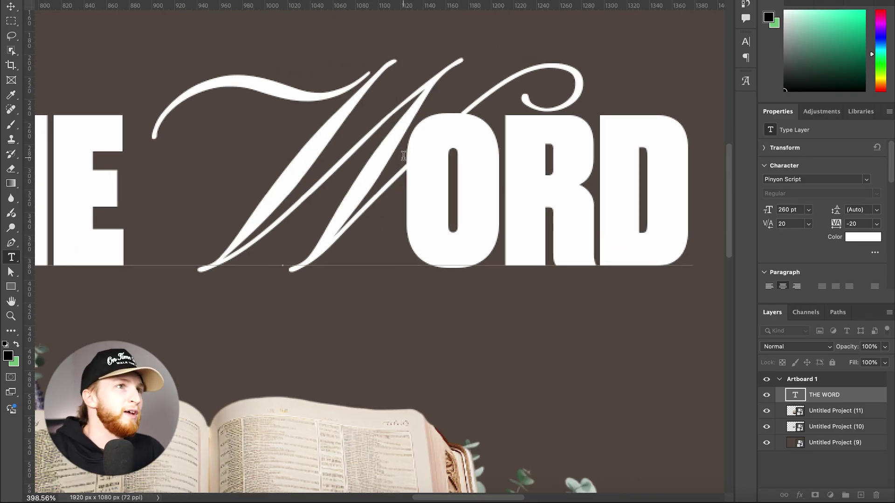
key("alt+Right")
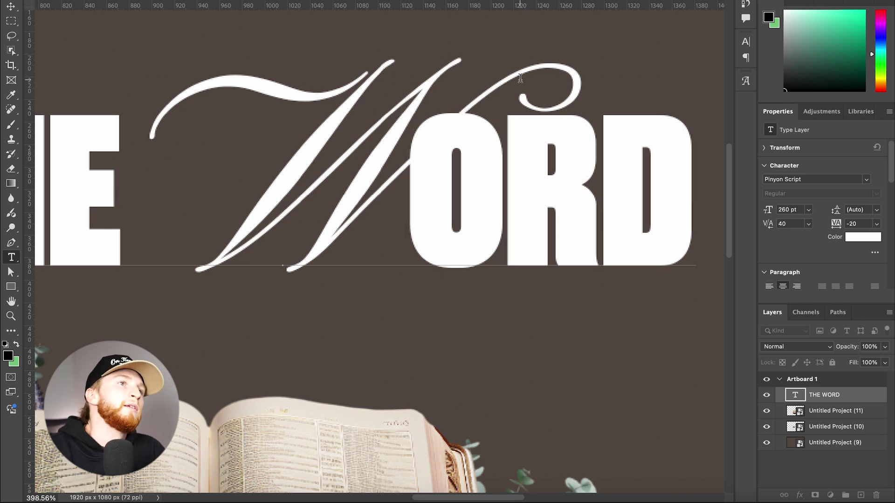
key("Escape")
scroll(454, 193, "down", 5)
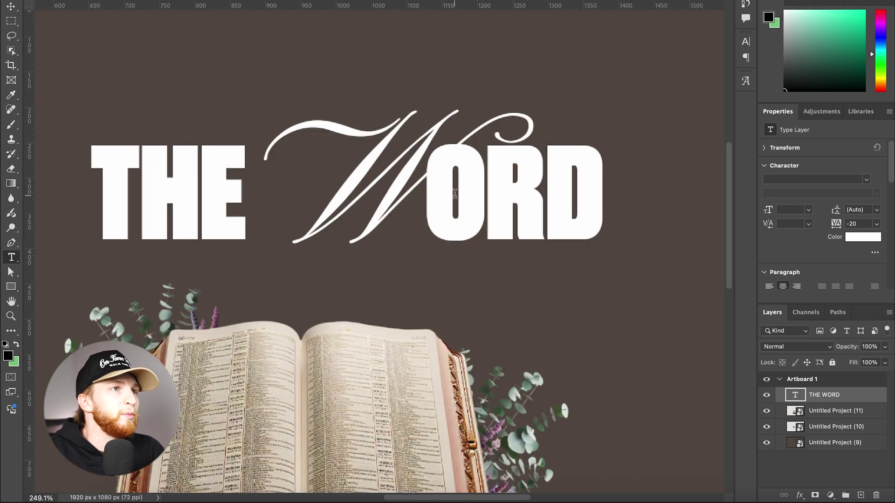
Tighten the kerning at the space between THE and the script W to -140
scroll(454, 193, "down", 2)
left_click(393, 191)
key("alt+Left")
key("alt+Left")
key("alt+Left")
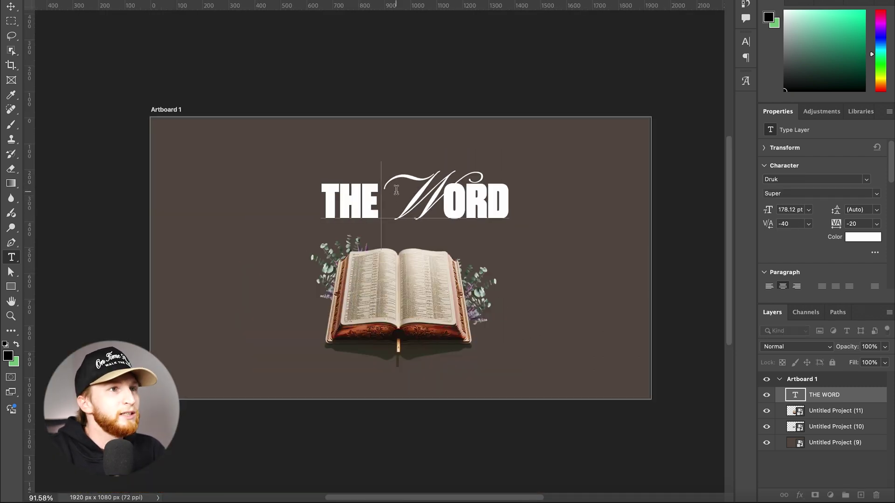
key("alt+Left")
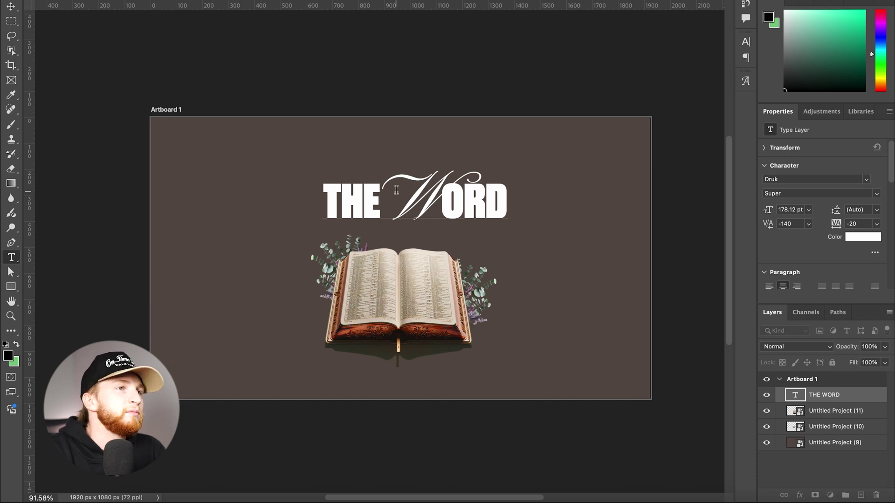
key("Escape")
Scale the heading up with Free Transform to about 1500 px wide
key("ctrl+t")
left_click_drag(507, 205, 589, 225)
key("Return")
Move the Bible and bouquet layers above the heading layer and position the heading so the book overlaps its lower edge
left_click(824, 423)
left_click(825, 413, "shift")
left_click_drag(825, 413, 831, 389)
left_click(10, 7)
left_click_drag(544, 221, 544, 220)
Add a 50 pt text layer in the artboard's lower left beside the Bible and set its font to Archivo Bold
left_click(241, 331)
key("t")
left_click(240, 331)
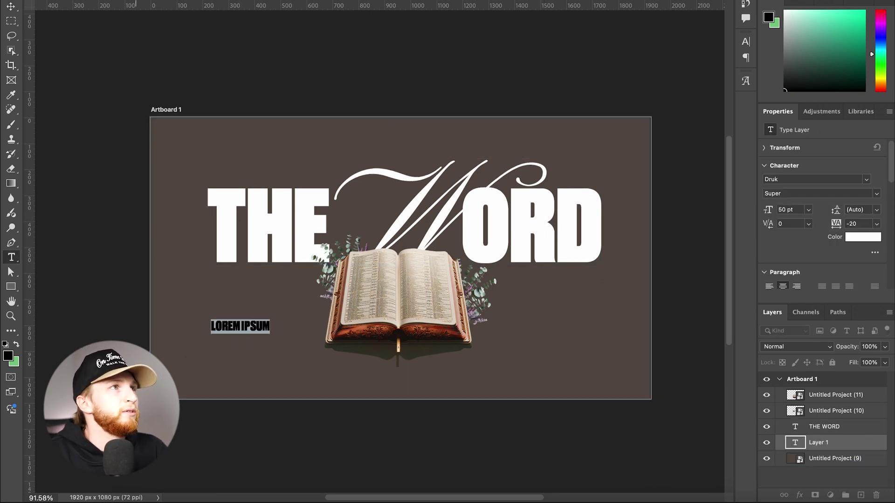
type("archi")
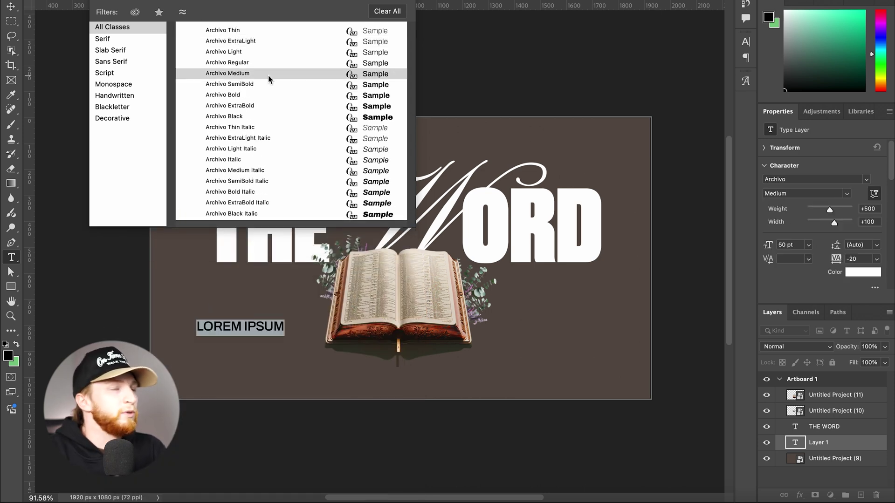
left_click(265, 93)
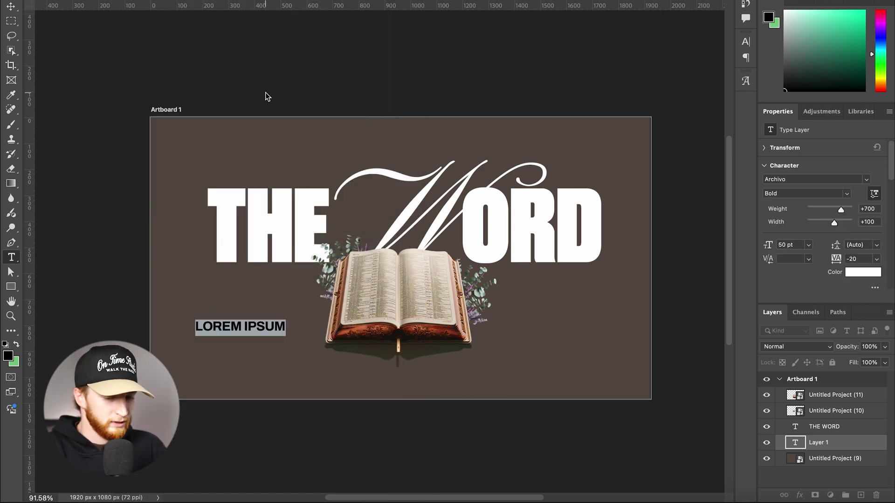
Replace the placeholder text with LIVING and left-align its paragraph
type("LIVING")
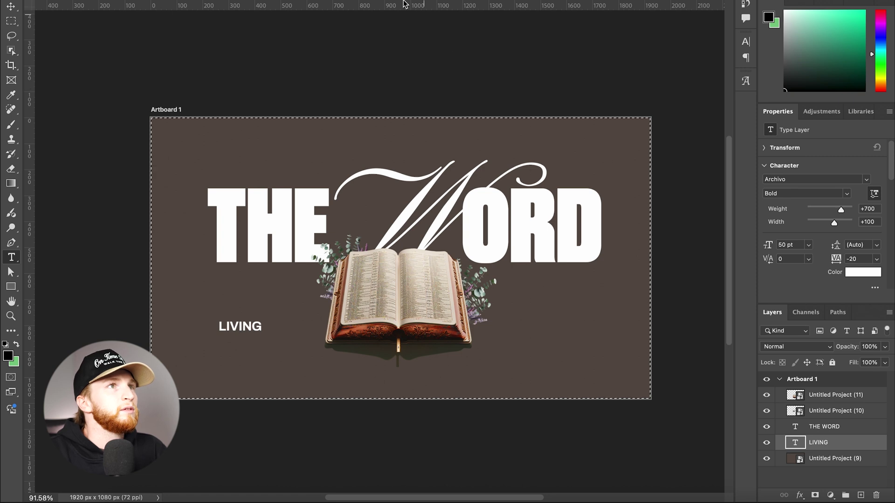
key("ctrl+a")
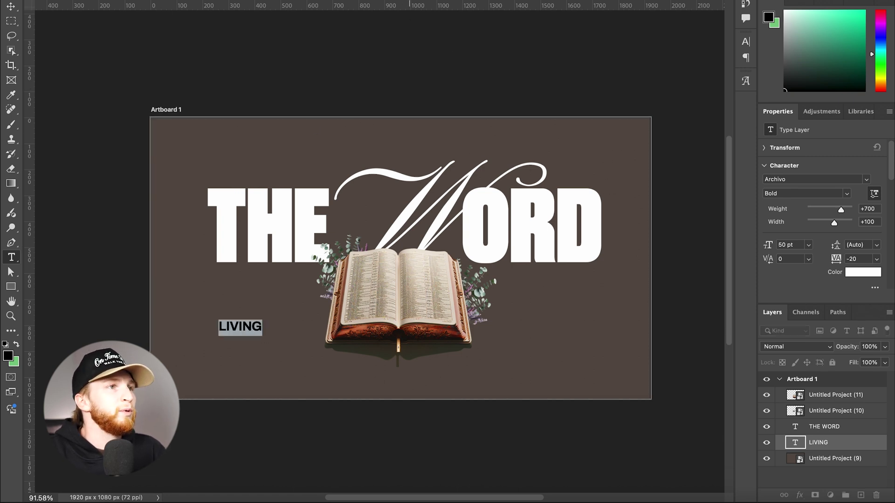
key("ctrl+shift+l")
key("ctrl+Return")
Line up the LIVING label with the heading's left edge, at the height of the Bible's lower part
left_click_drag(272, 326, 242, 263)
left_click(241, 229)
key("ctrl+z")
key("ctrl+z")
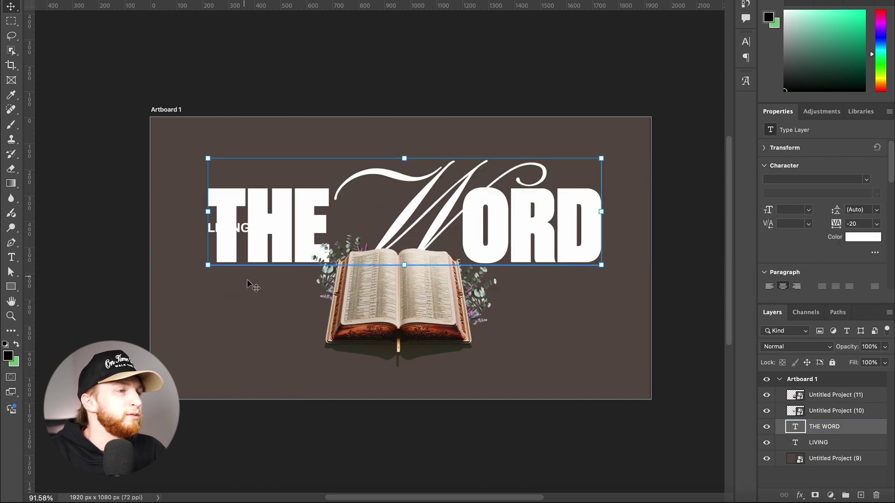
left_click_drag(262, 326, 226, 329)
key("Return")
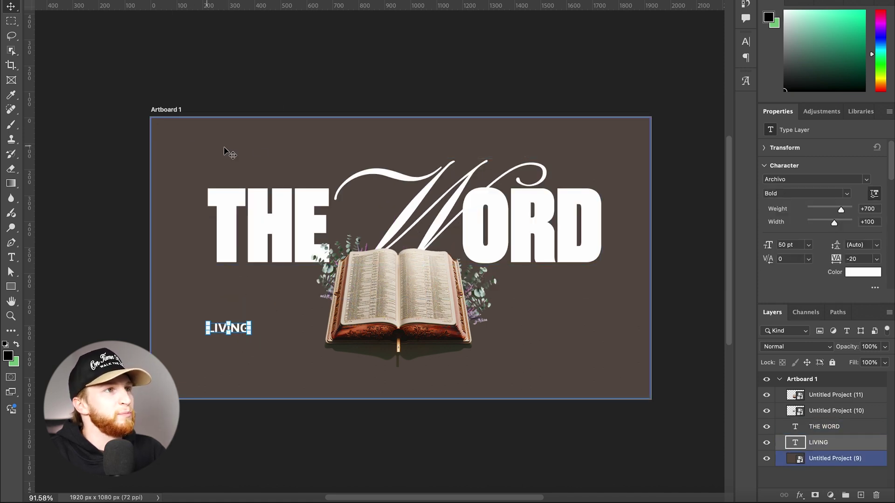
Duplicate the LIVING label horizontally to the other side of the Bible and right-align the copy's paragraph
left_click_drag(237, 327, 565, 329)
scroll(572, 238, "down", 5)
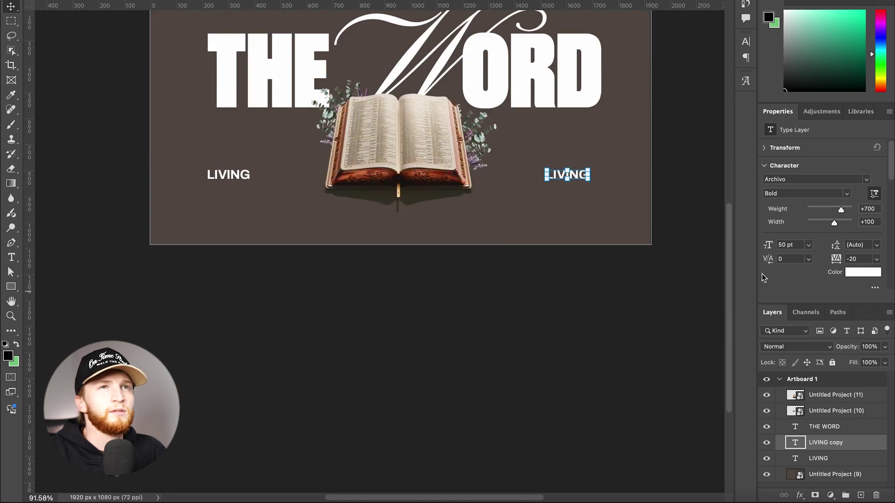
left_click(764, 148)
scroll(802, 238, "down", 5)
left_click(796, 181)
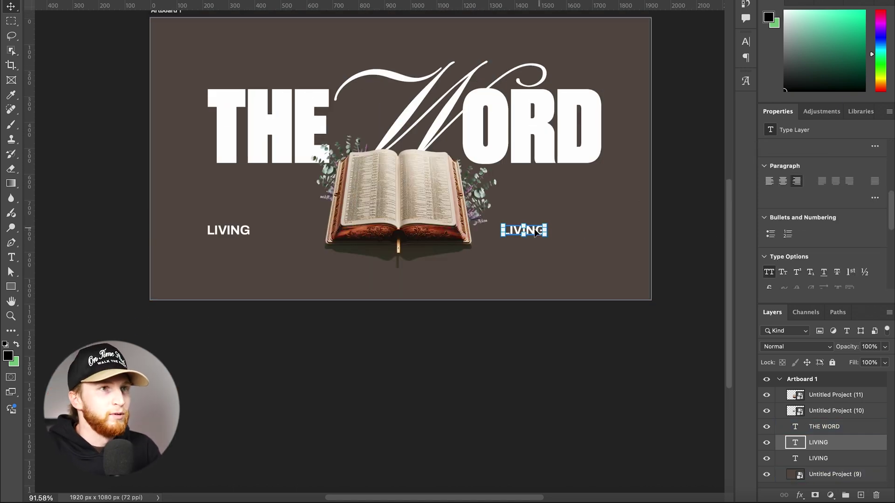
Change the copied label to BREATHING and line it up with the heading's right edge
double_click(535, 229)
type("BREATHING")
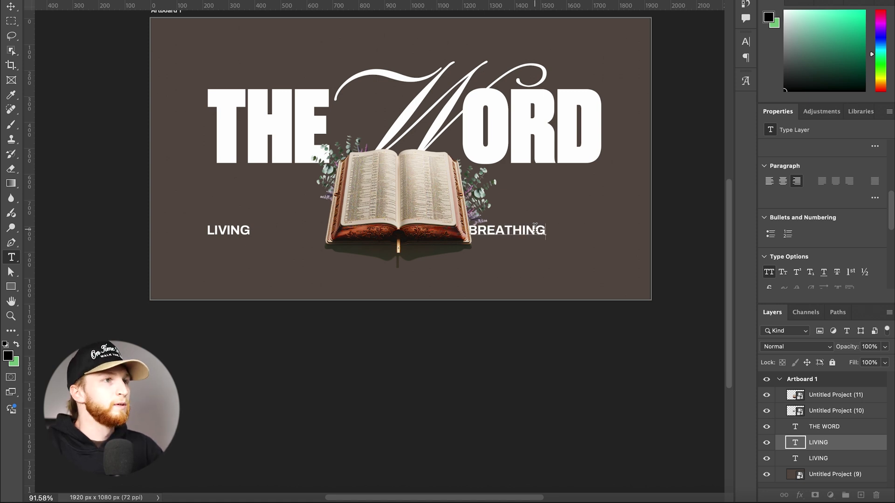
key("ctrl+Return")
key("v")
left_click_drag(528, 229, 585, 230)
Add an ampersand to the LIVING label so it reads LIVING &
left_click(239, 233)
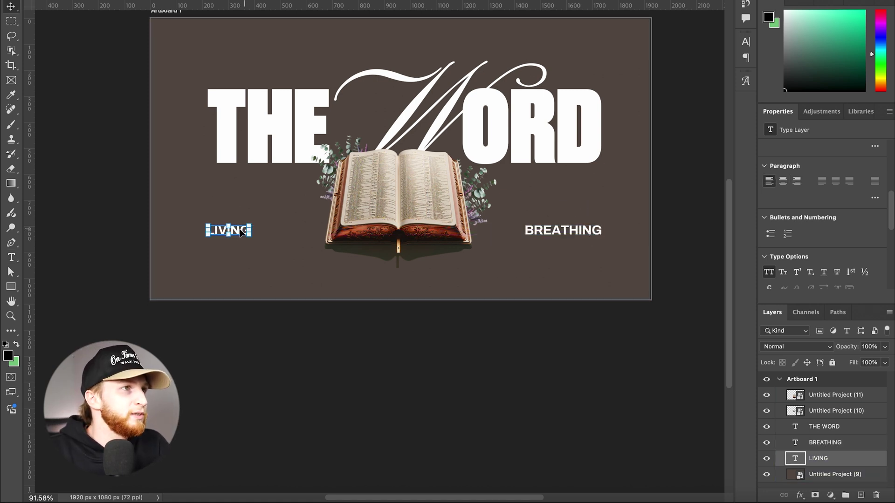
double_click(240, 230)
left_click(249, 229)
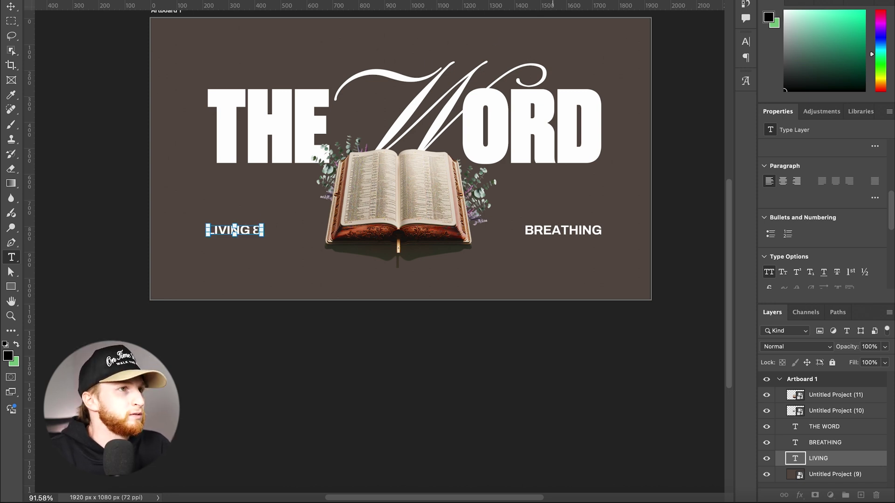
key("super+Return")
Draw a thin white rectangle about 937 × 4 px behind the Bible as a line between LIVING & and BREATHING
scroll(402, 212, "up", 3)
left_click(11, 287)
left_click_drag(275, 277, 517, 277)
left_click(14, 8)
left_click(557, 428)
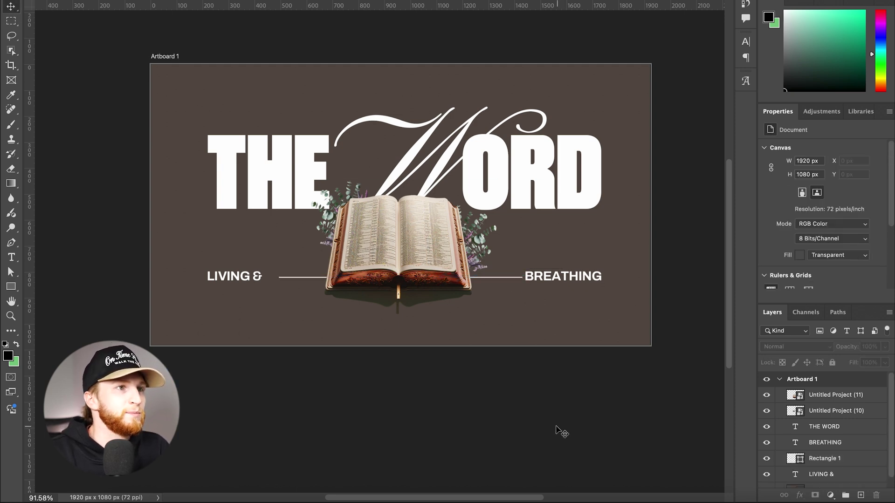
Move the line closer to LIVING &, to about X 439 px and Y 814 px
scroll(295, 274, "up", 5)
left_click(267, 293)
scroll(236, 293, "up", 10)
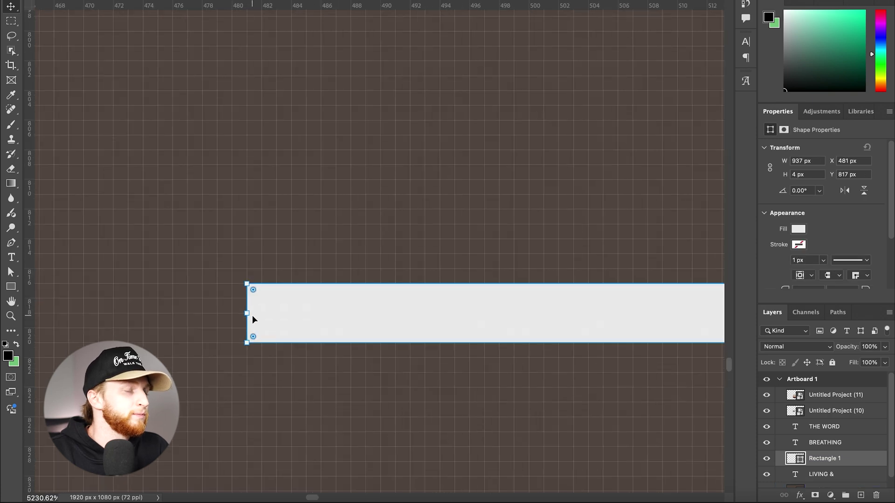
scroll(252, 315, "down", 7)
left_click_drag(253, 317, 163, 310)
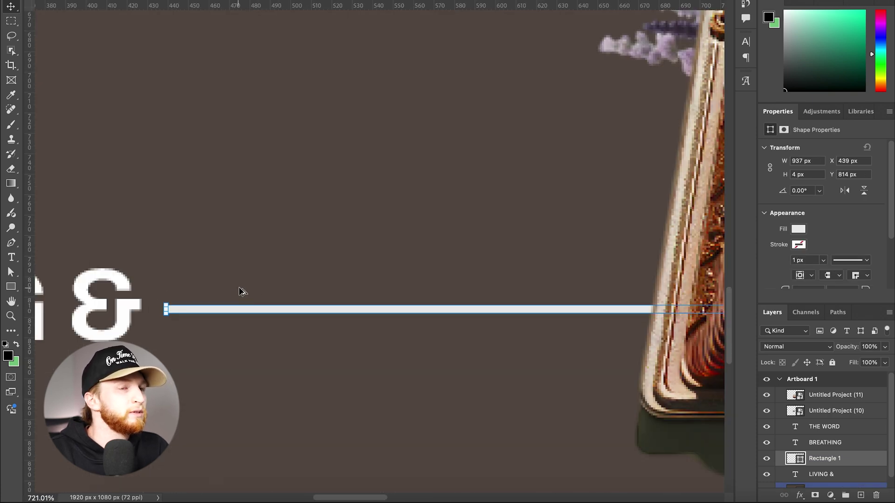
Extend the line's right end toward BREATHING to a width of 992 px
scroll(239, 293, "down", 15)
scroll(239, 288, "up", 5)
scroll(568, 292, "up", 10)
left_click_drag(116, 227, 589, 230)
scroll(582, 230, "down", 15)
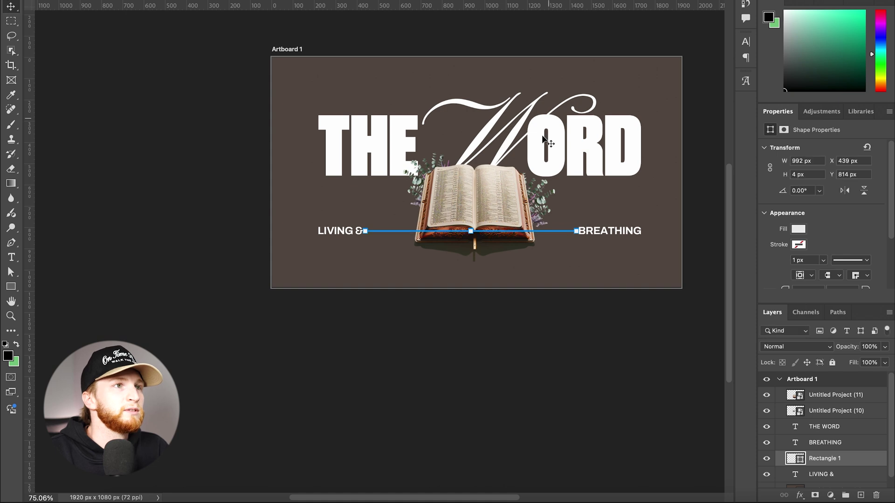
scroll(520, 84, "up", 5)
scroll(577, 438, "down", 3)
left_click(568, 444)
scroll(521, 312, "right", 2)
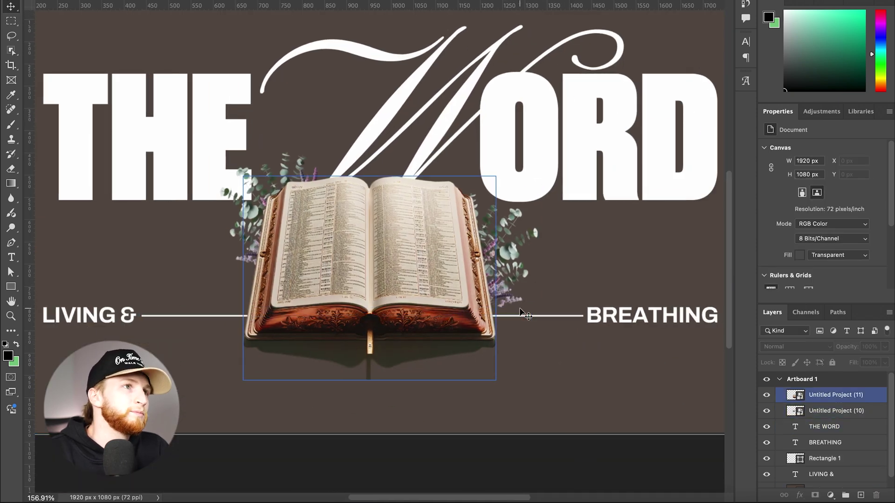
scroll(520, 311, "down", 3)
Group the BREATHING, Rectangle 1 and LIVING & layers
left_click(603, 307)
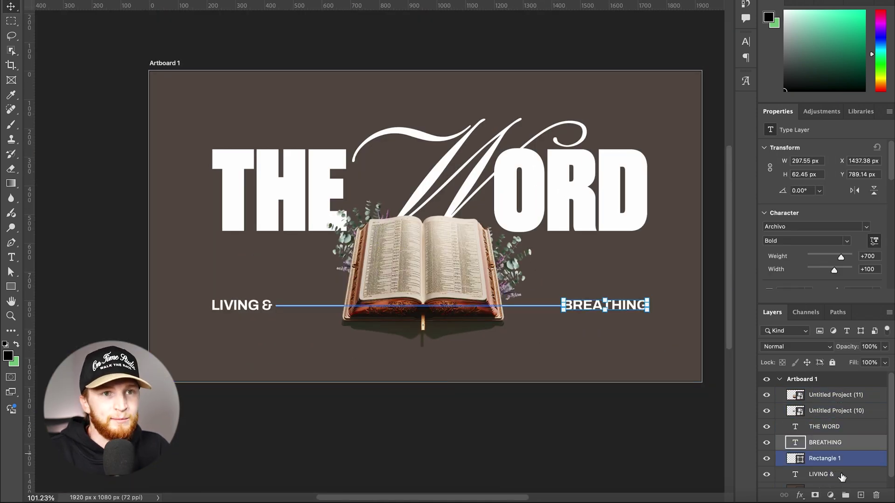
left_click(836, 460)
left_click(823, 475, "shift")
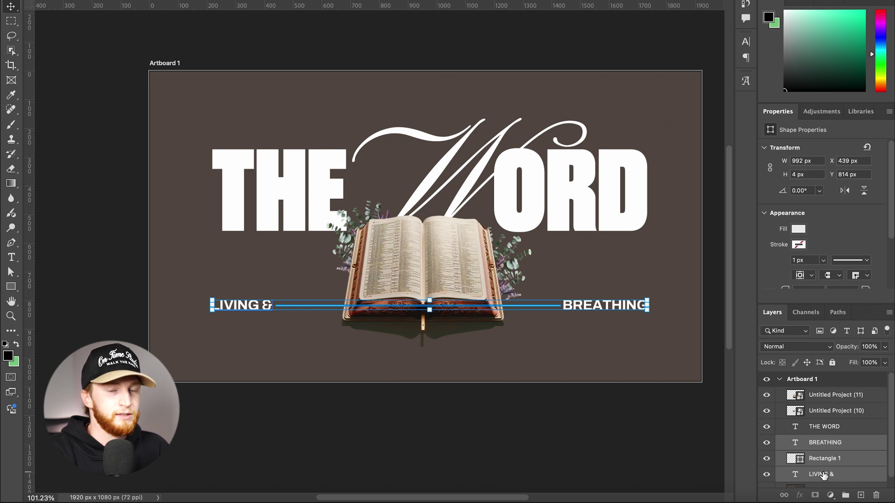
key("ctrl+g")
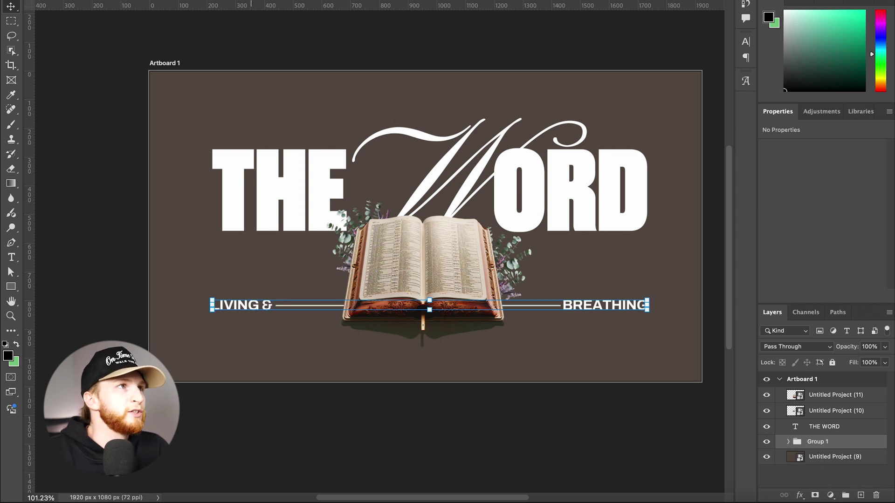
Move the tagline group slightly lower, near the Bible's bottom edge
left_click(613, 305)
key("ctrl+z")
left_click(824, 444)
left_click_drag(609, 306, 609, 315)
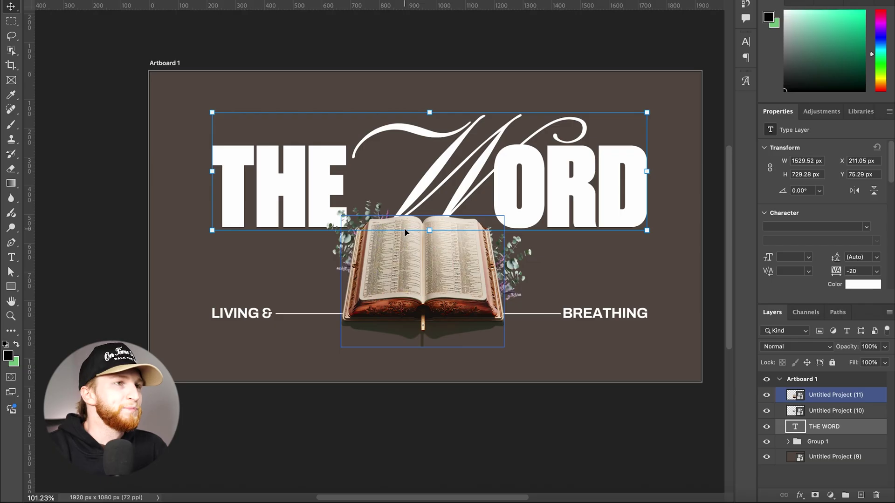
Stretch the THE WORD heading vertically to about 1210 px high and position its base just above the tagline
mouse_move(427, 233)
left_mouse_down()
mouse_move(429, 247)
mouse_move(429, 235)
left_mouse_up()
left_click_drag(429, 302, 436, 373)
left_click_drag(626, 242, 626, 234)
left_click_drag(430, 362, 429, 428)
left_click_drag(595, 272, 596, 260)
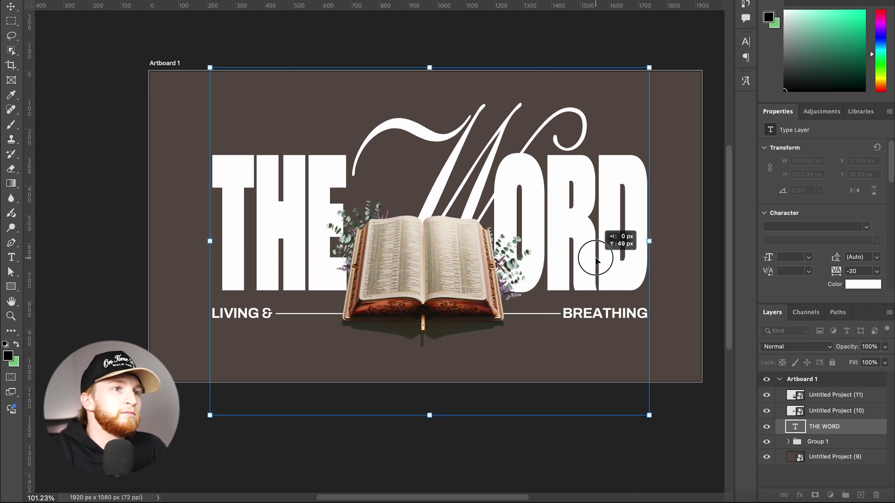
left_click(693, 298)
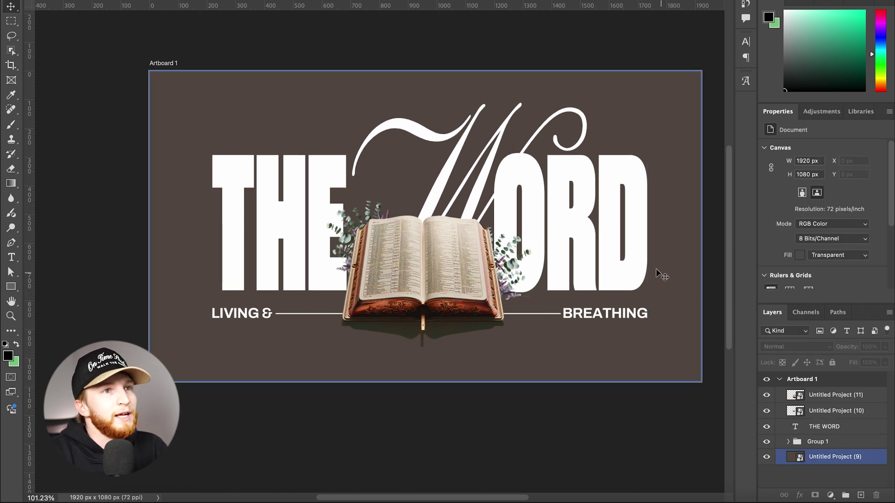
Duplicate the THE WORD layer and convert the lower original to a smart object
left_click(634, 253)
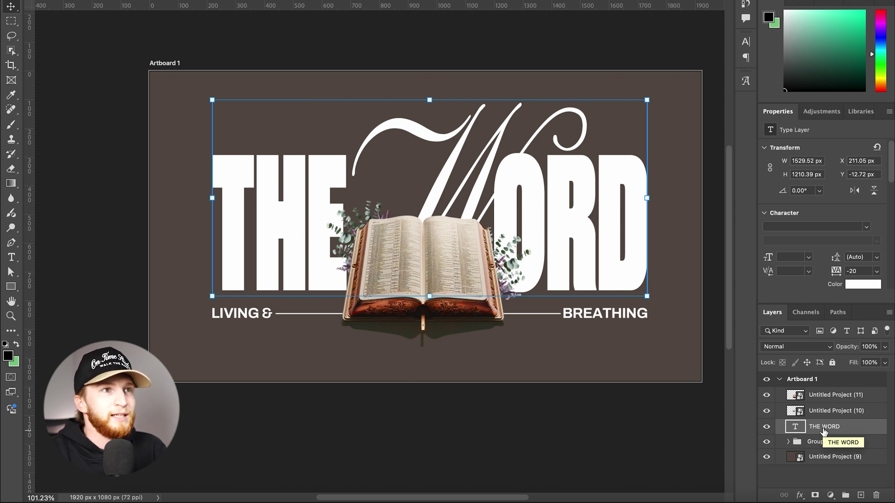
key("super+j")
left_click(822, 448)
key("alt+super+s")
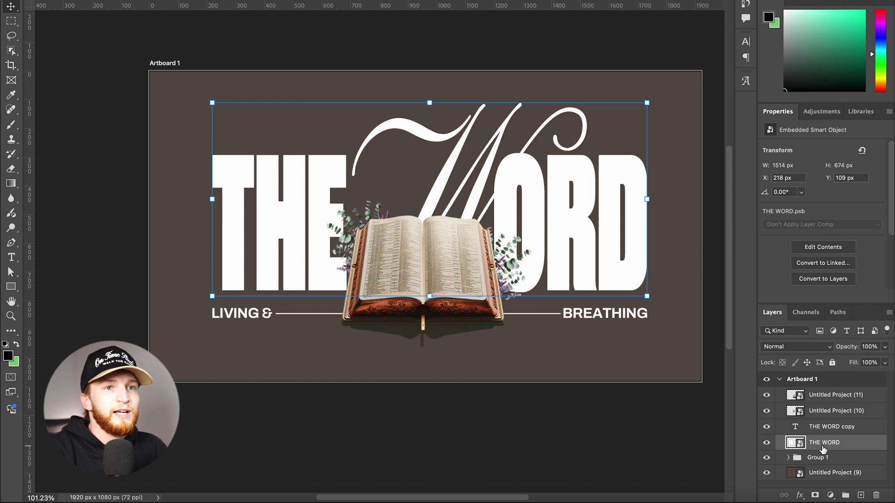
Apply a Gaussian Blur with a 6.4 px radius to the THE WORD smart object
left_click(304, 1)
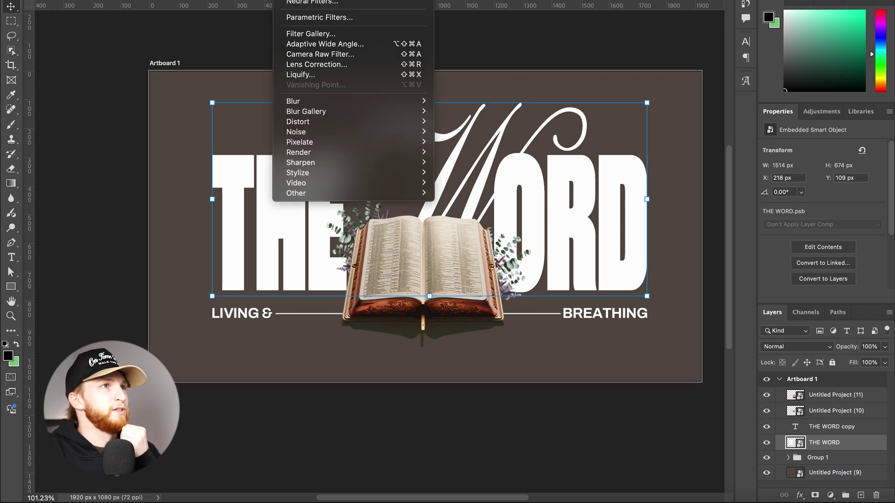
mouse_move(349, 101)
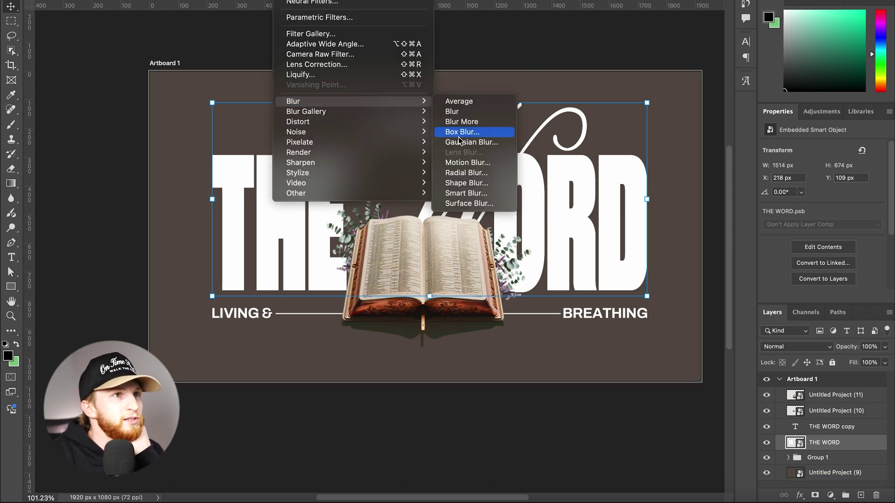
left_click(471, 142)
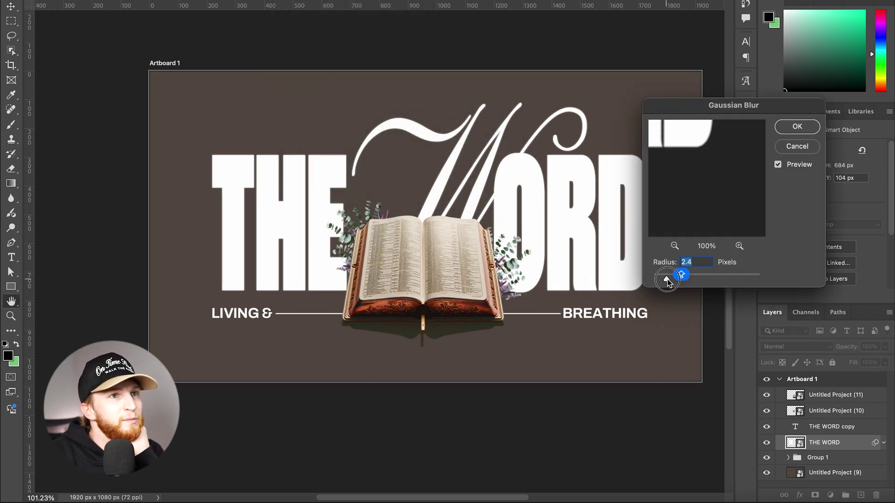
left_click_drag(678, 281, 687, 283)
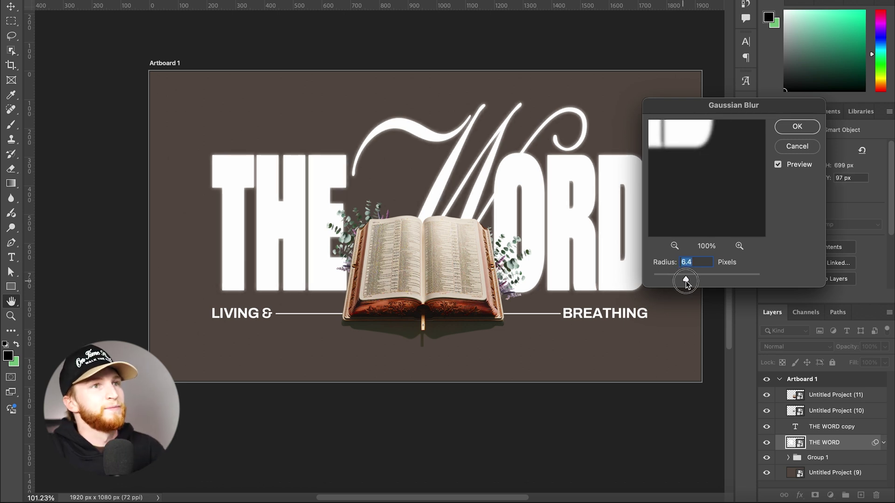
left_click(797, 126)
Add a white Outer Glow to the THE WORD copy layer with 100% opacity, 100% noise, 20% spread and 1 px size
left_click(822, 426)
right_click(822, 427)
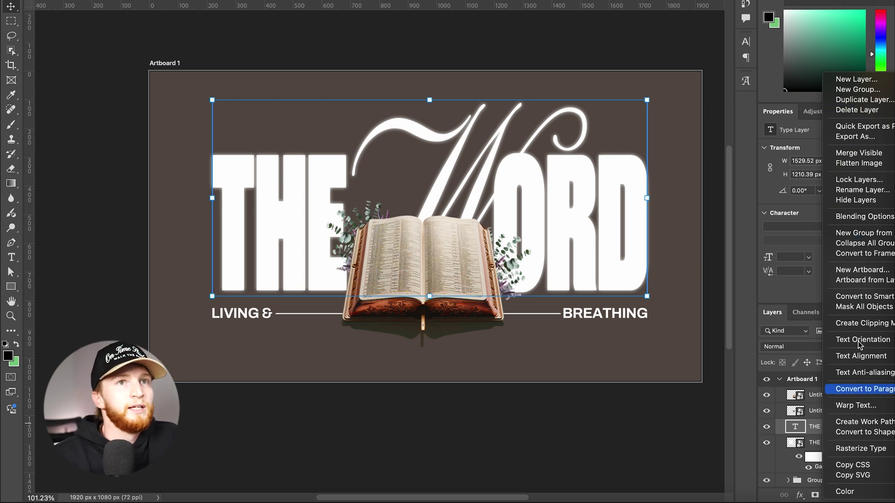
left_click(848, 217)
left_click_drag(639, 44, 495, 72)
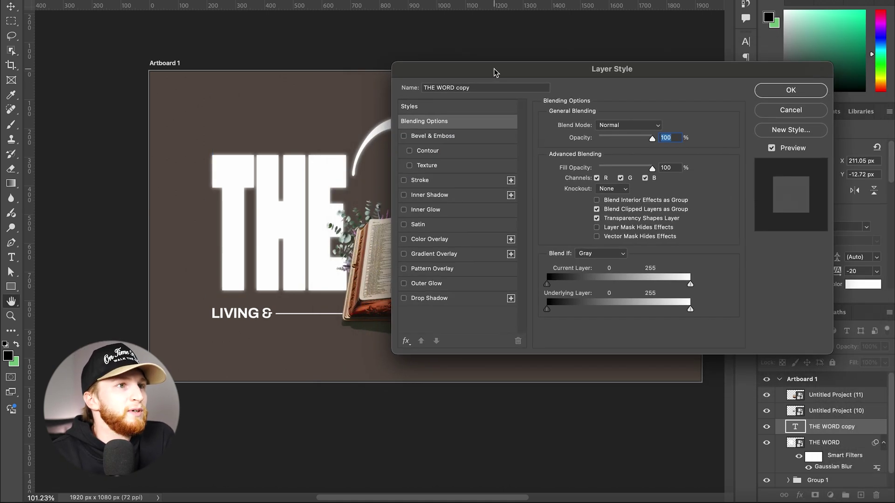
left_click(427, 285)
left_click(570, 166)
left_click(688, 89)
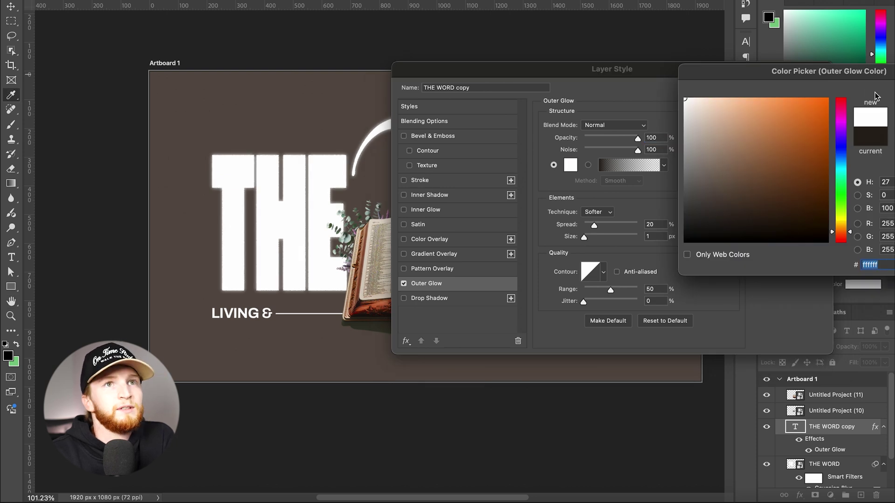
key("Return")
left_click_drag(659, 66, 521, 203)
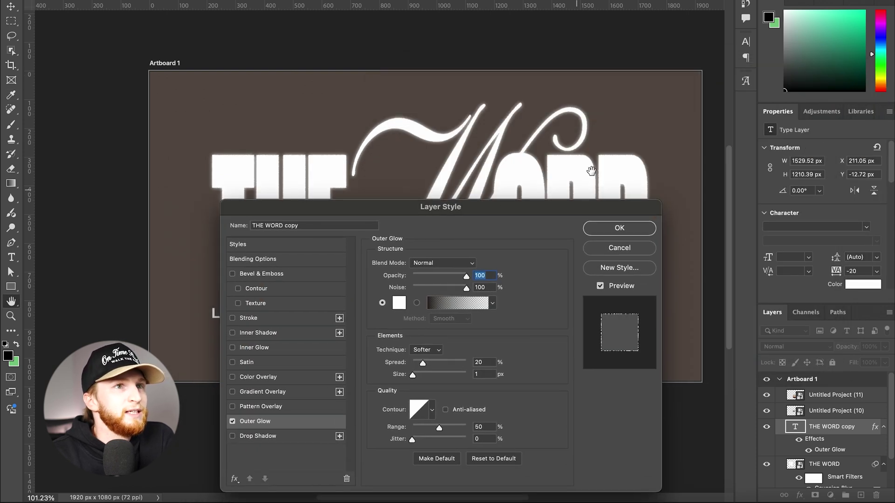
left_click(620, 228)
Convert the tagline group to a smart object and duplicate it
left_click(606, 313)
left_click(825, 467)
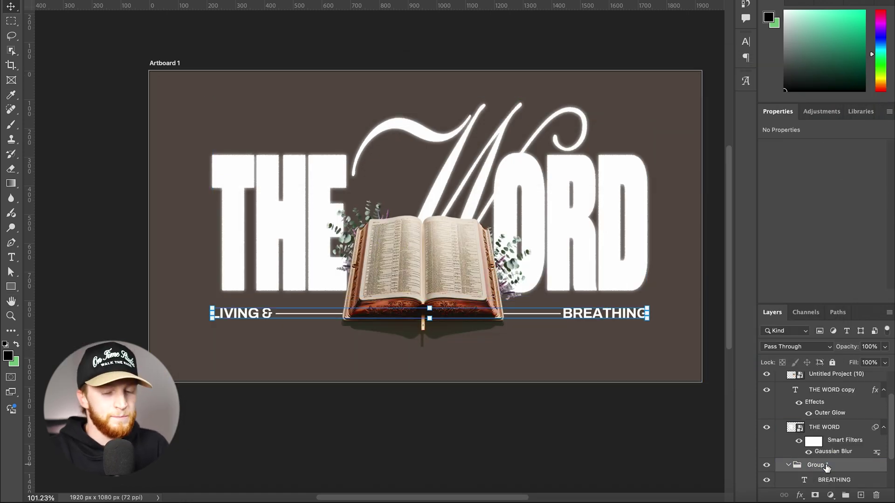
key("super+shift+s")
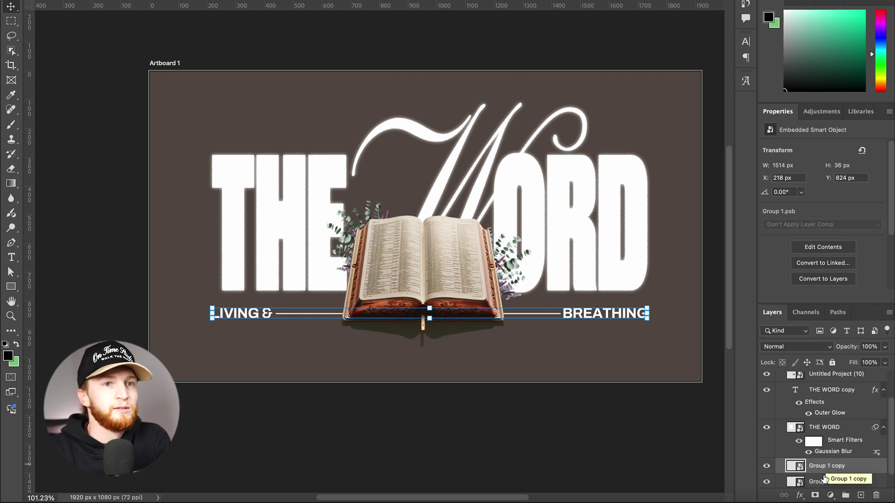
Apply a Gaussian Blur with a 2.3 px radius to the lower tagline smart object, Group 1
left_click(822, 482)
left_click(289, 1)
left_click(310, 1)
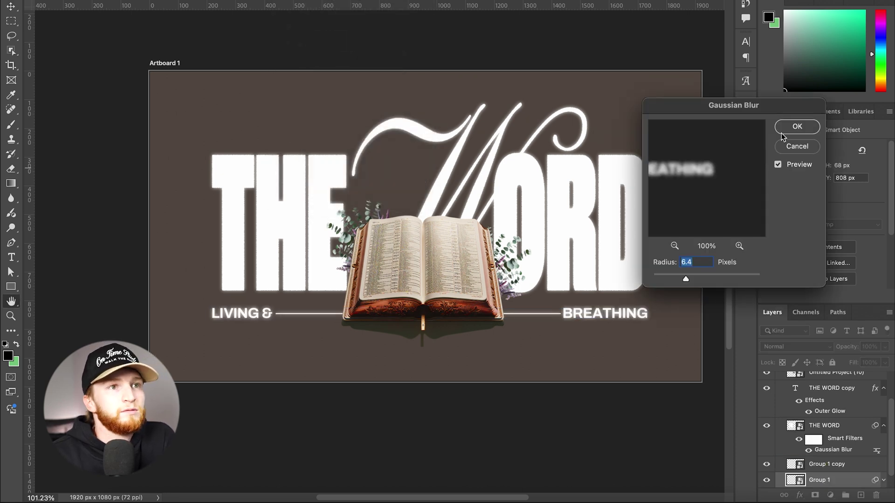
left_click_drag(690, 279, 671, 279)
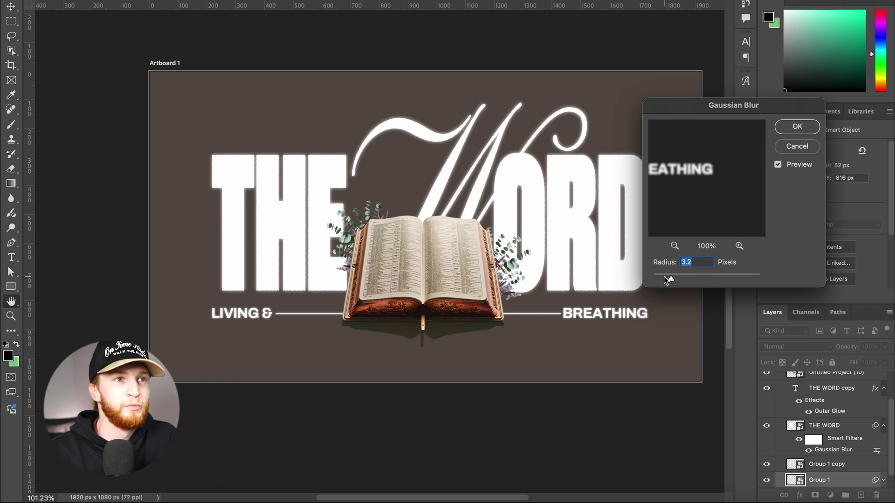
left_click_drag(691, 276, 666, 276)
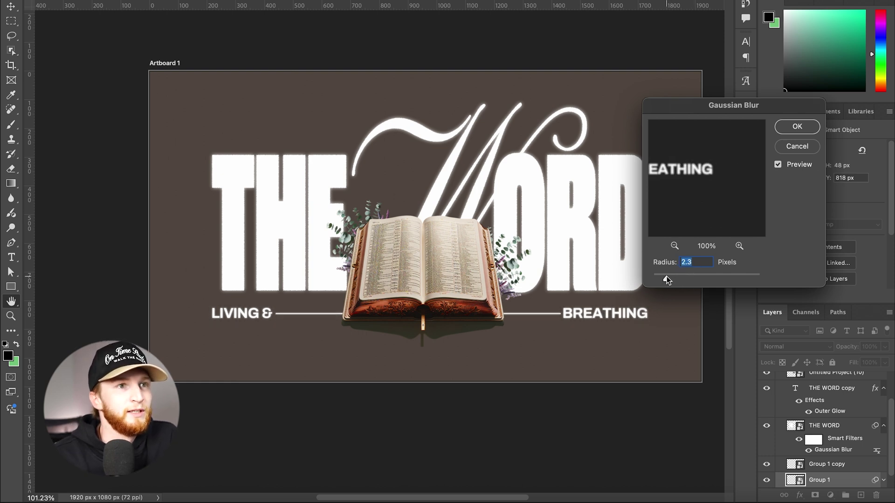
left_click(793, 128)
Add an Outer Glow to the tagline's Group 1 copy layer, keeping the preset glow settings
left_click(823, 464)
right_click(822, 464)
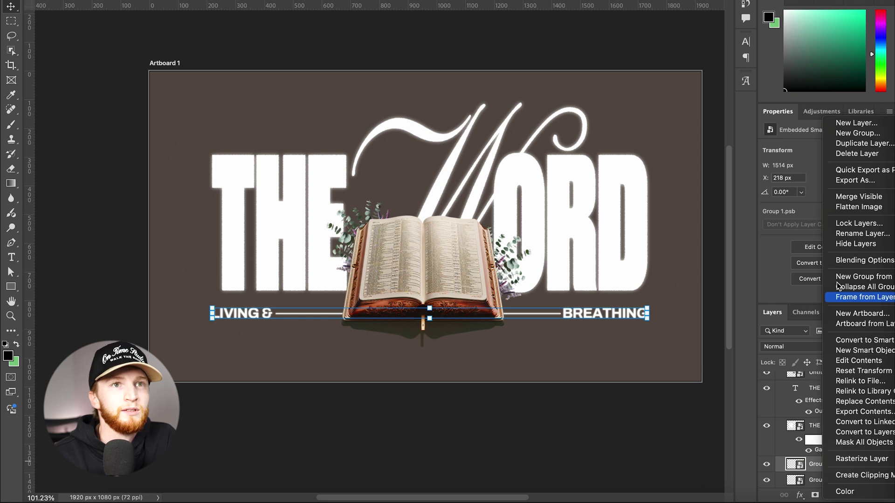
left_click(848, 259)
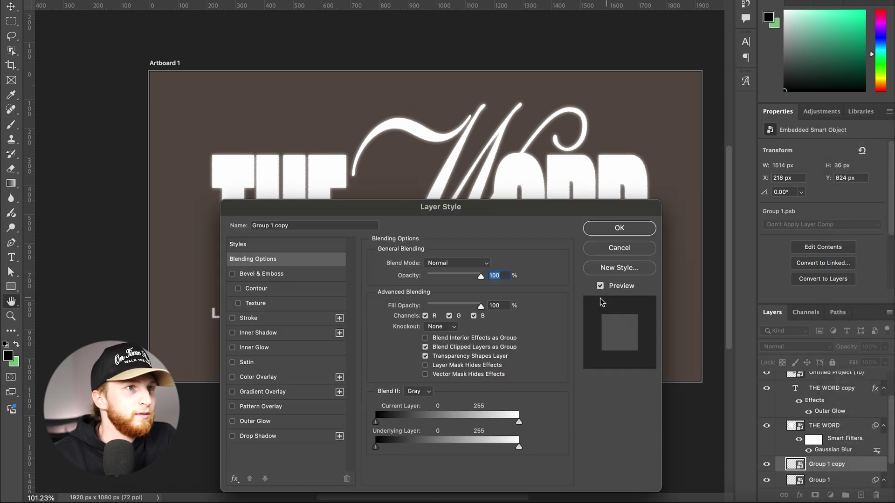
left_click(262, 421)
left_click(599, 229)
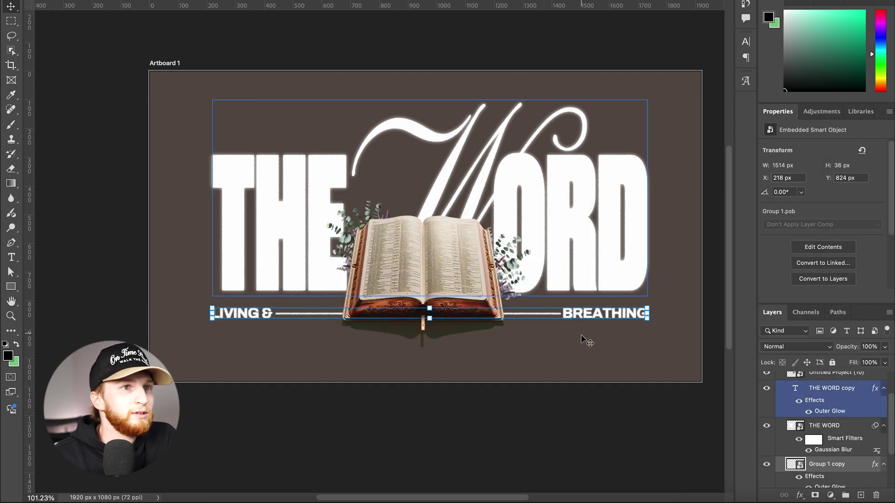
left_click(562, 422)
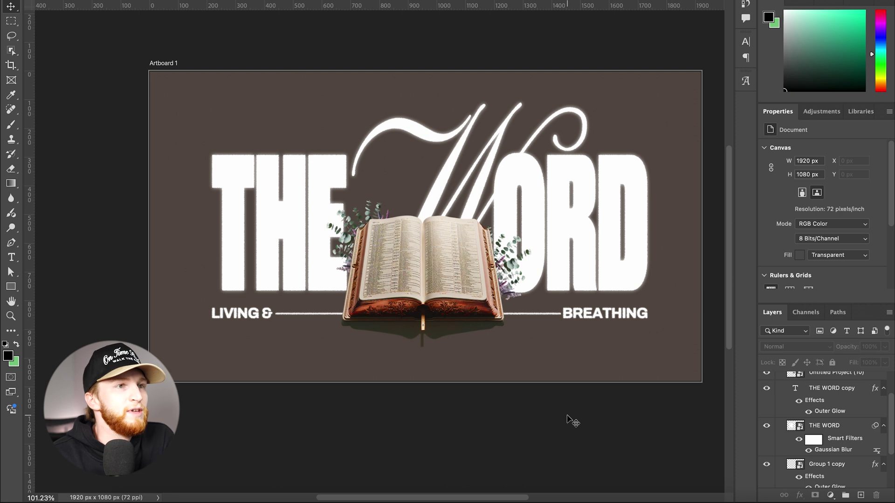
Move the open Bible slightly down, leaving the bouquets in place
left_click_drag(426, 257, 426, 267)
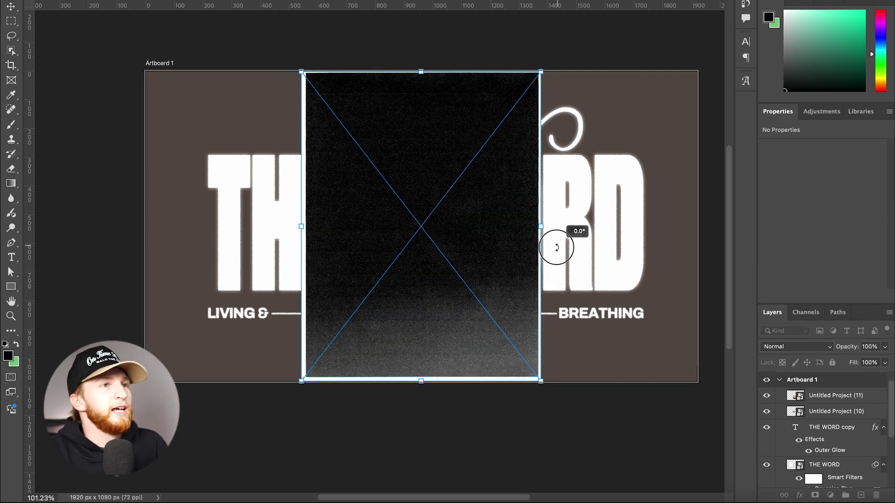
Stretch the placed BLKMARKET_COPYSCAN_10 texture to 1987 × 1145 px over the whole artboard and blend it with Color Dodge
left_click_drag(556, 248, 706, 227)
left_click_drag(421, 72, 420, 63)
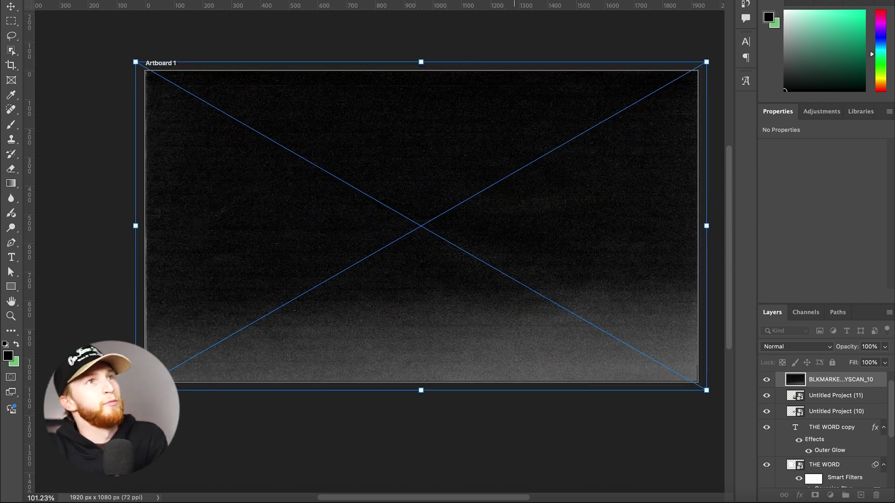
key("Return")
left_click(796, 346)
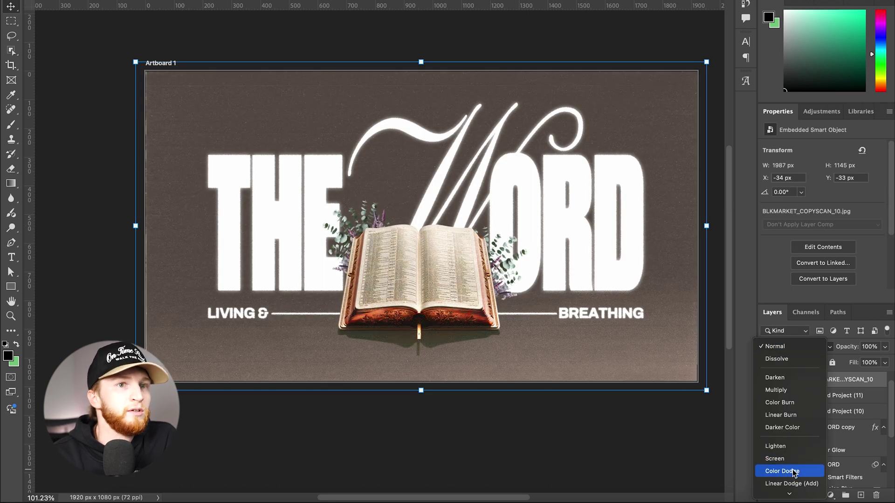
scroll(796, 447, "down", 2)
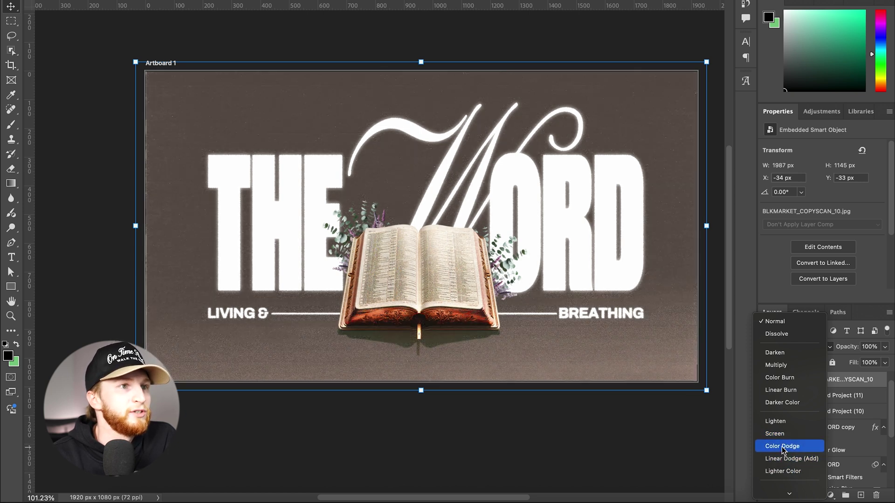
left_click(782, 449)
Duplicate the BLKMARKET_COPYSCAN_10 texture layer at 100% opacity and rotate the copy by 180°
left_click(808, 395)
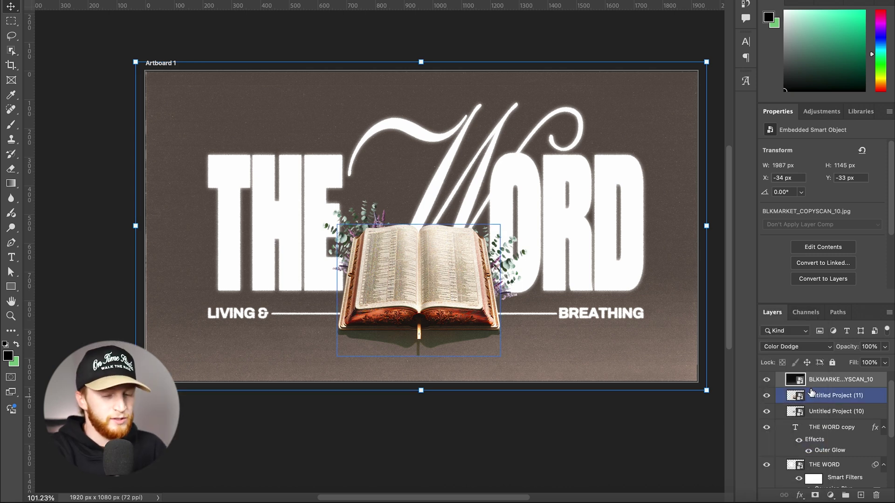
key("ctrl+j")
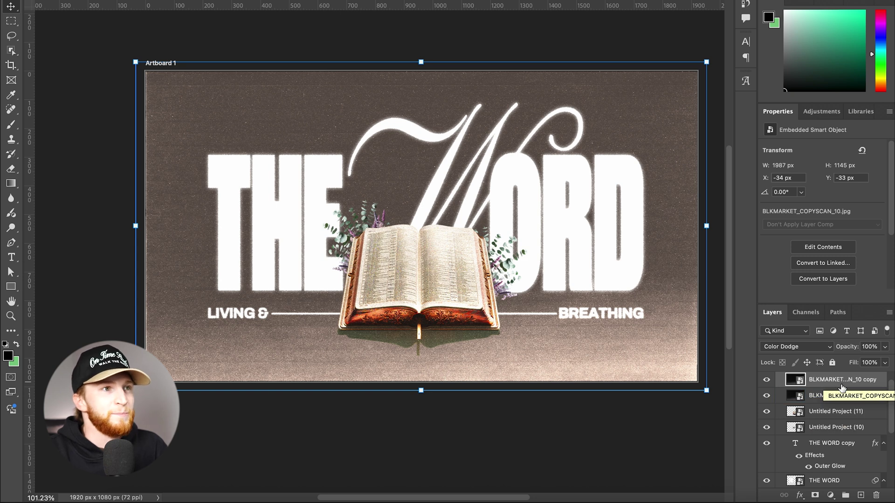
key("Delete")
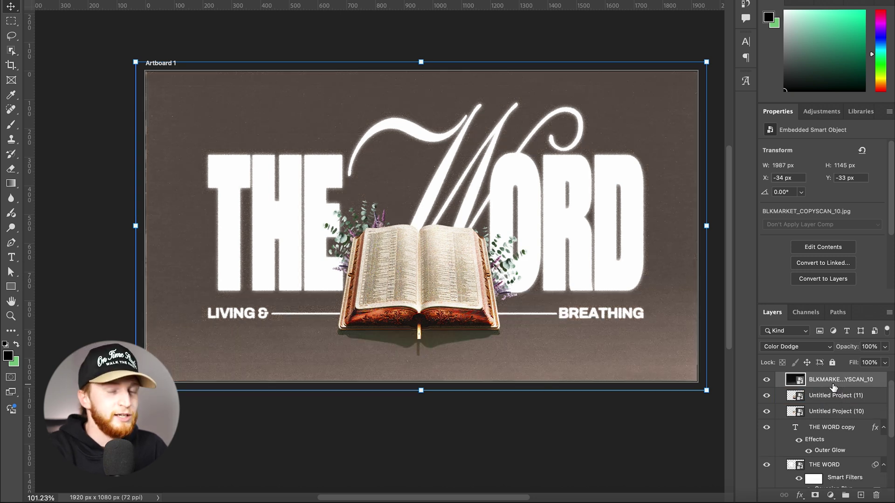
key("ctrl+j")
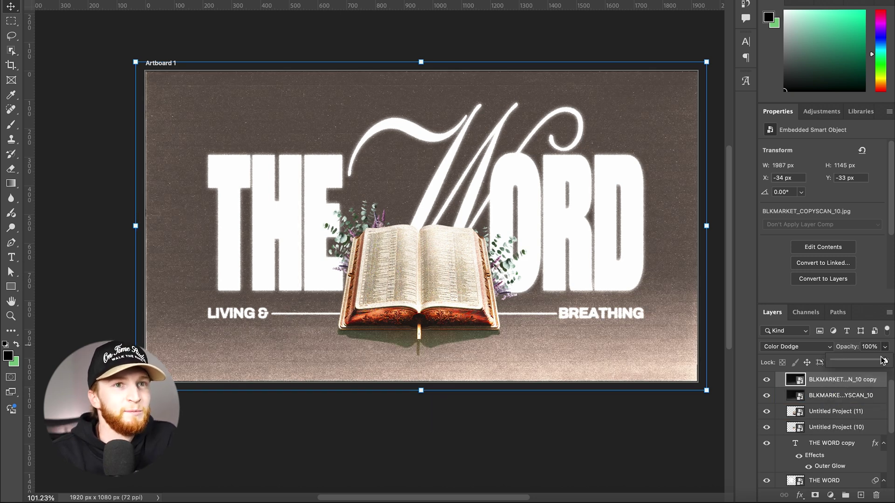
left_click_drag(874, 363, 873, 364)
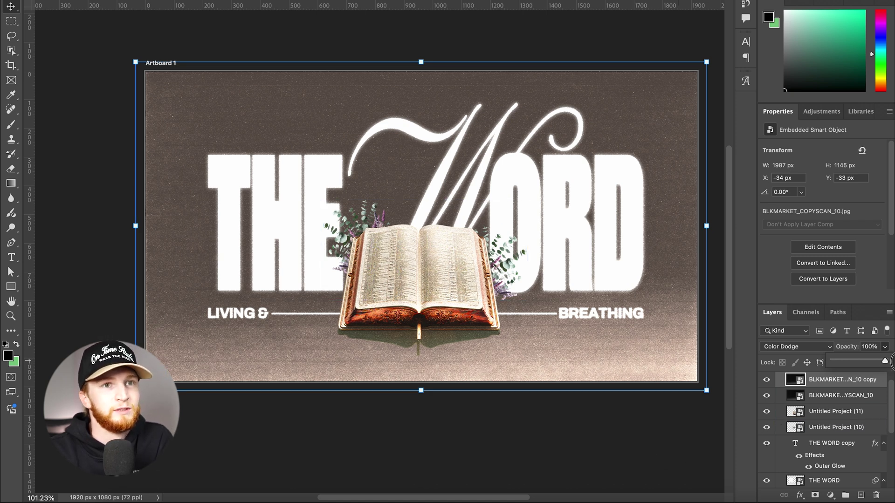
left_click_drag(420, 401, 435, 81)
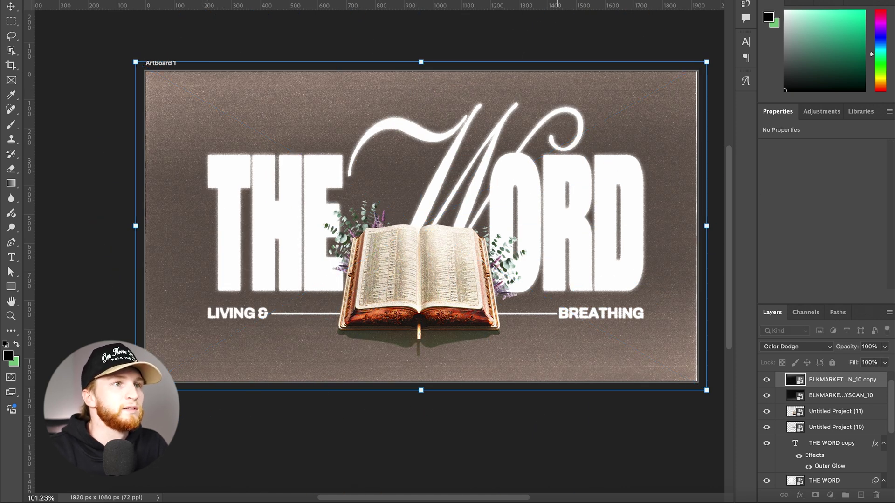
left_click(505, 469)
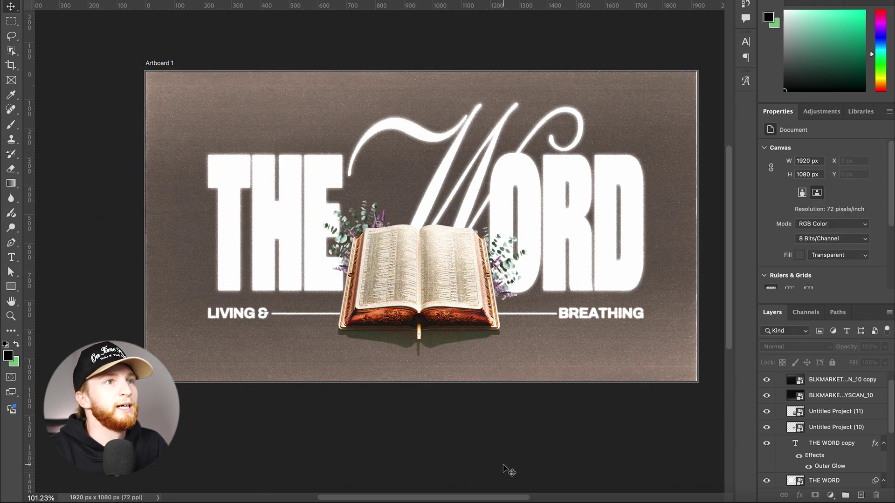
Enlarge the rotated texture copy and the original texture slightly so their borders fall outside the artboard
left_click(578, 209)
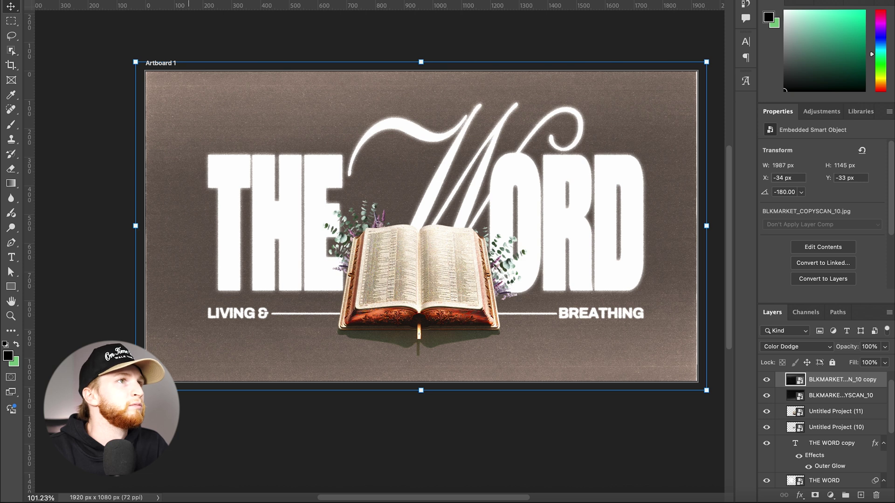
left_click_drag(707, 226, 712, 226)
key("Return")
left_click(839, 401)
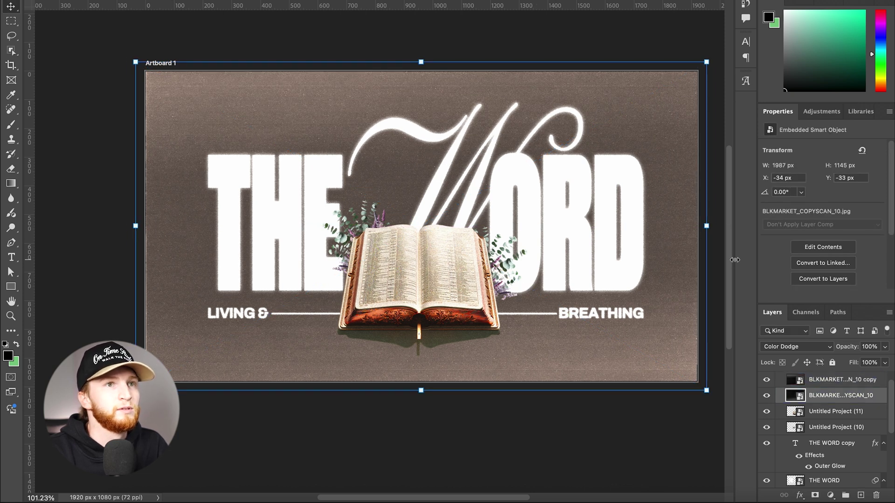
left_click_drag(706, 226, 710, 226)
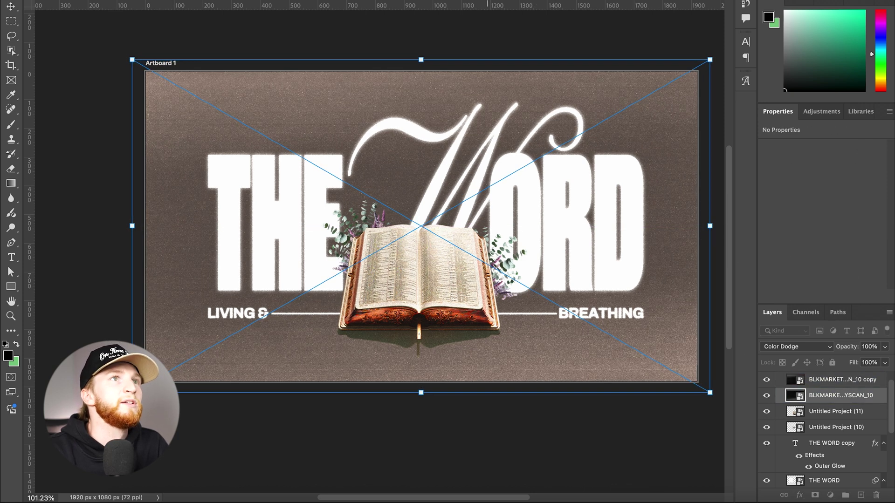
key("Return")
left_click(507, 452)
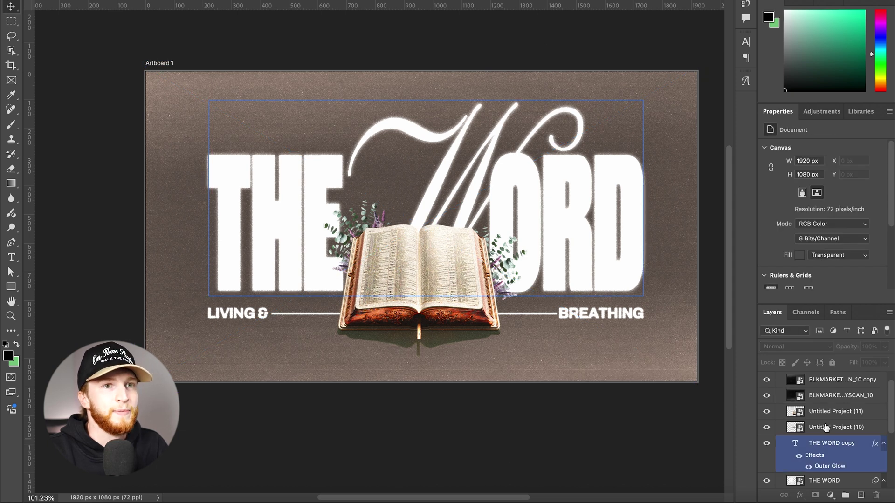
Duplicate both BLKMARKET texture layers together and set the new pair's opacity to 50%
left_click(831, 381, "shift")
key("ctrl+j")
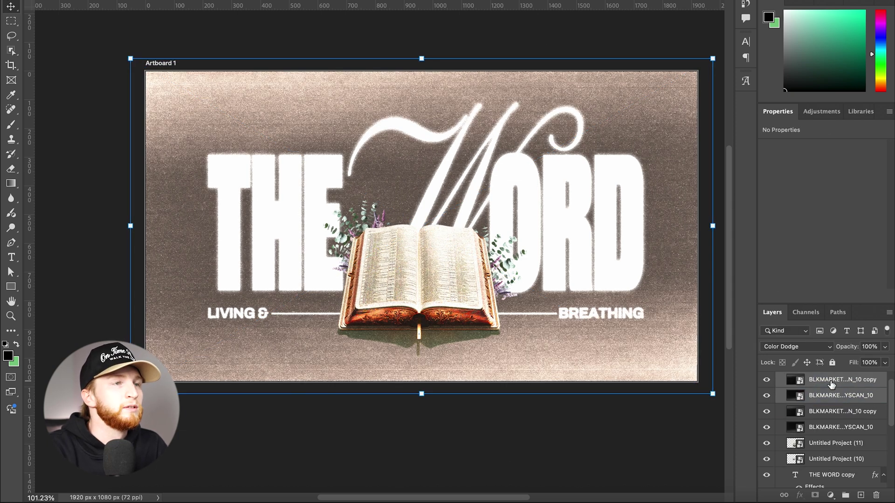
left_click(883, 347)
left_click_drag(875, 362, 859, 361)
left_click(605, 423)
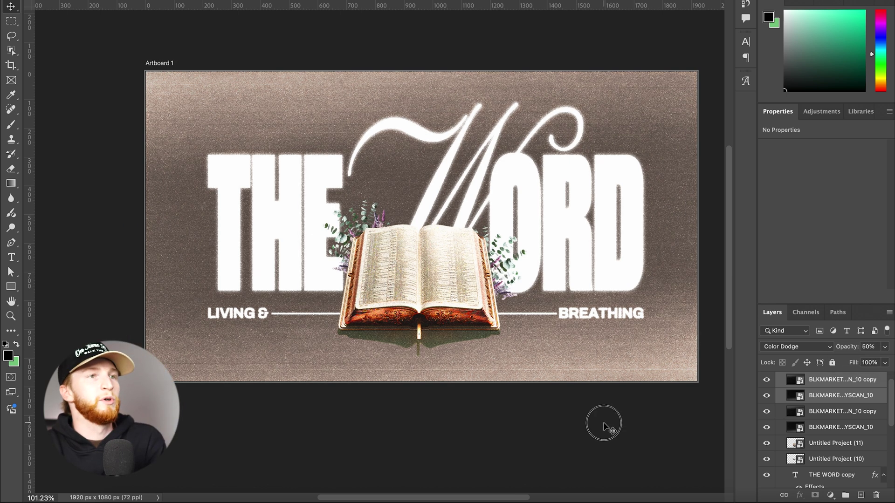